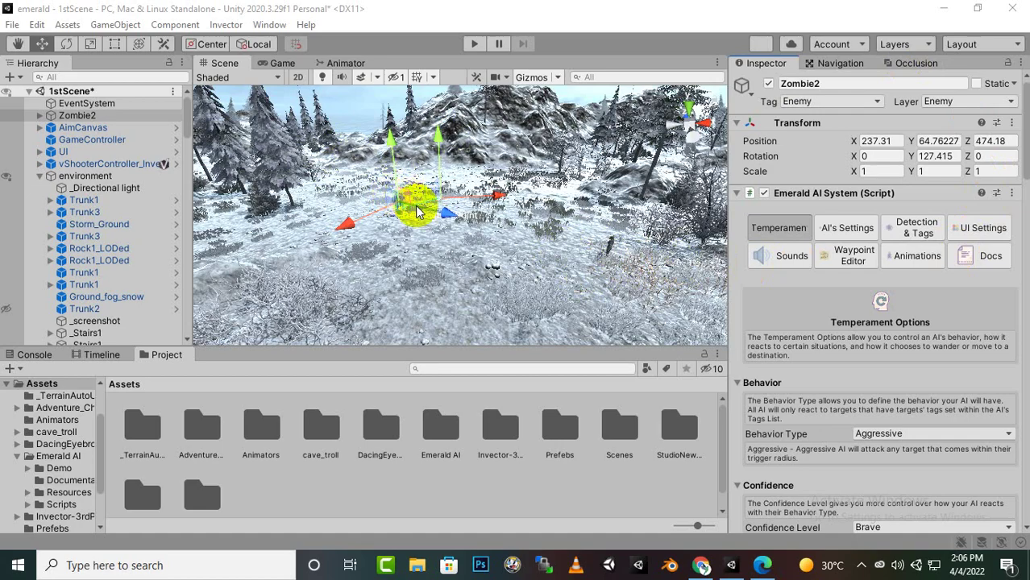
Zoom and pan the Scene view in on the zombie and select Zombie2 in the Hierarchy
{"action": "scroll", "coordinate": [413, 211], "scroll_direction": "up", "scroll_amount": 5}
{"action": "middle_click_drag", "start_coordinate": [398, 212], "coordinate": [566, 264]}
{"action": "scroll", "coordinate": [485, 253], "scroll_direction": "up", "scroll_amount": 3}
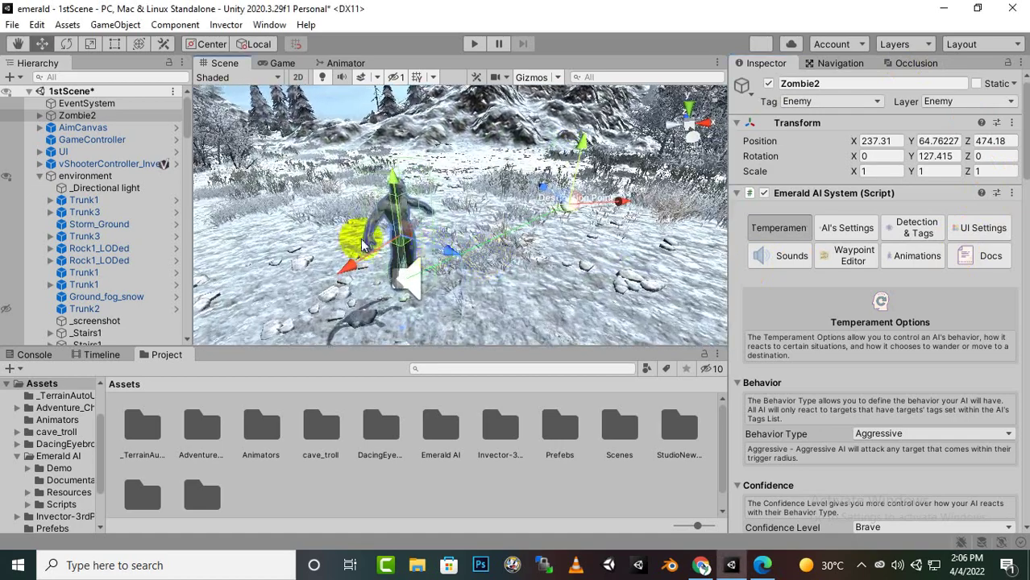
{"action": "scroll", "coordinate": [364, 237], "scroll_direction": "up", "scroll_amount": 2}
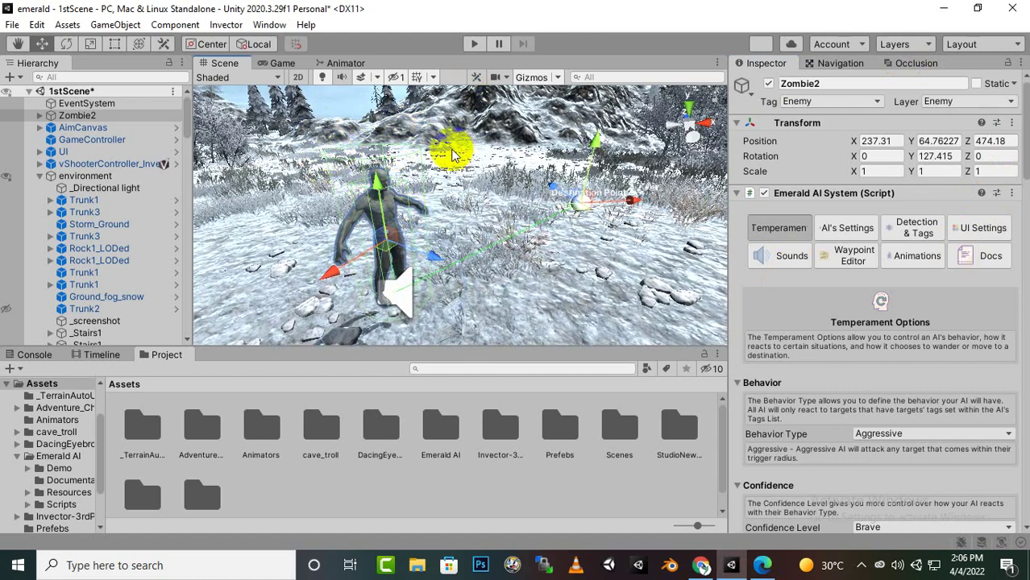
{"action": "left_click", "coordinate": [146, 115]}
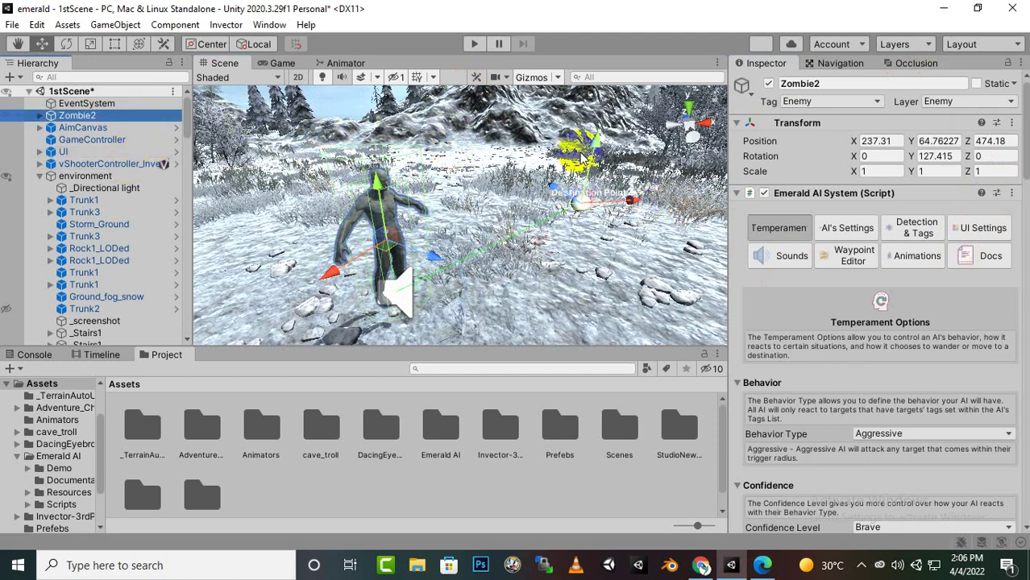
Open the Emerald AI Stats settings and set AI's Name to Zombie
{"action": "left_click", "coordinate": [842, 229]}
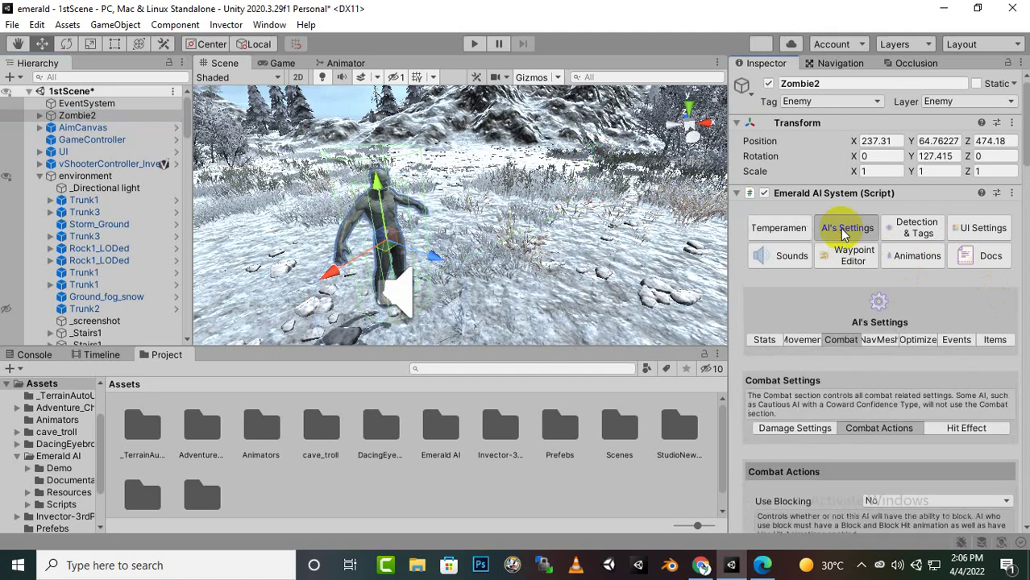
{"action": "left_click", "coordinate": [766, 340]}
{"action": "scroll", "coordinate": [833, 228], "scroll_direction": "down", "scroll_amount": 3}
{"action": "left_click", "coordinate": [904, 146]}
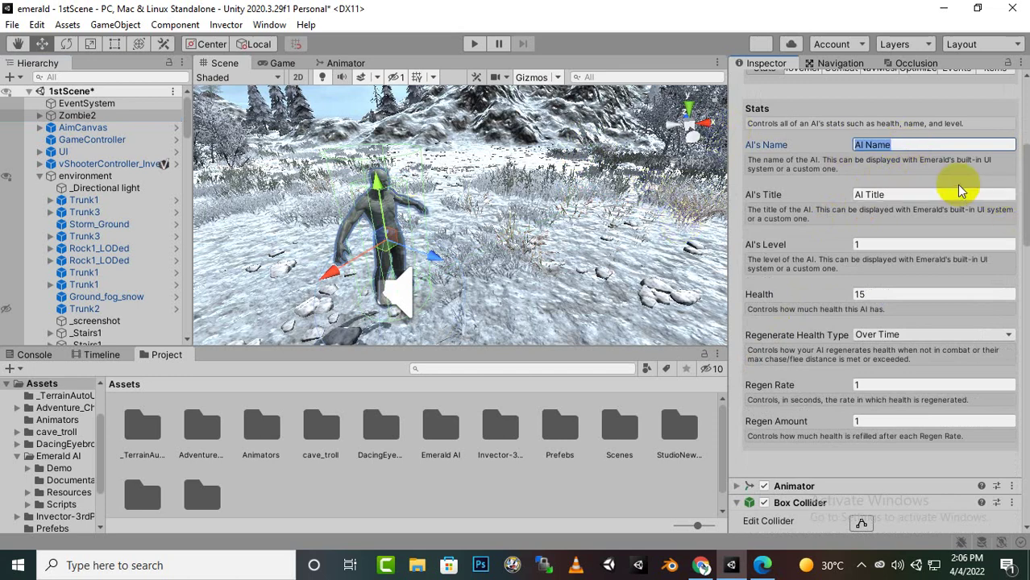
{"action": "type", "text": "Zombie"}
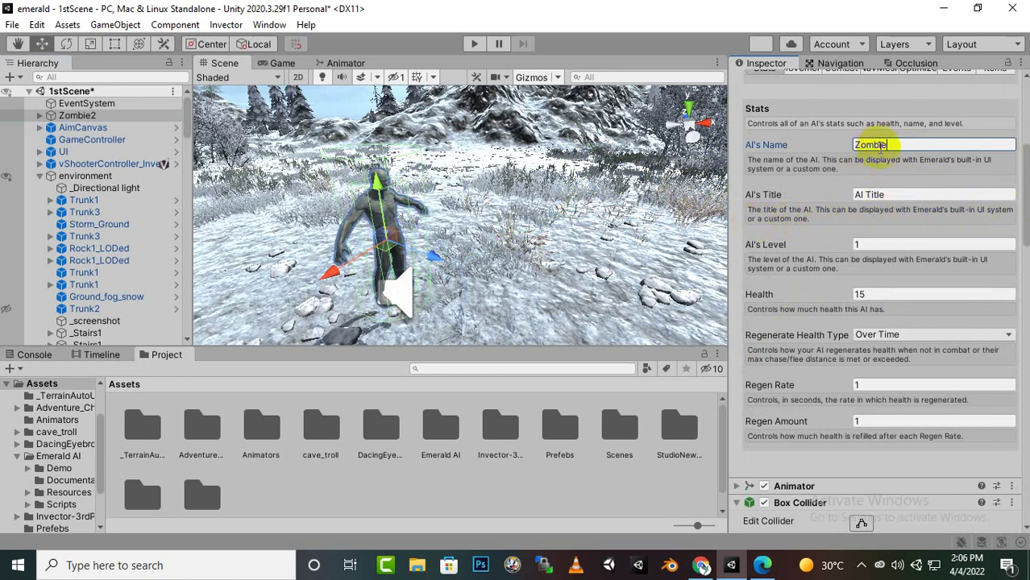
Copy Zombie into the AI's Title field and check the name and title values
{"action": "double_click", "coordinate": [879, 149]}
{"action": "key", "text": "ctrl+c"}
{"action": "left_click", "coordinate": [886, 194]}
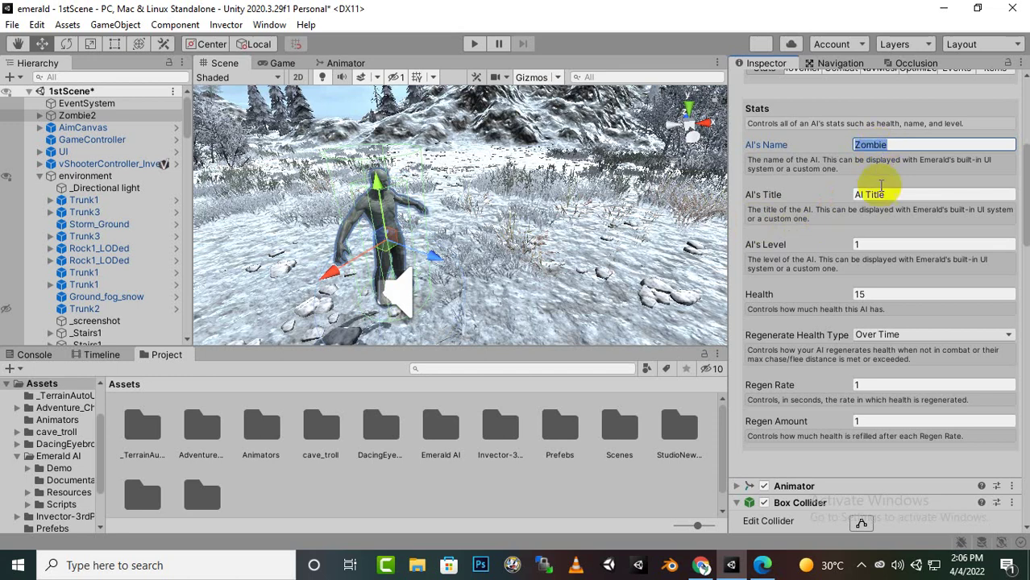
{"action": "key", "text": "ctrl+v"}
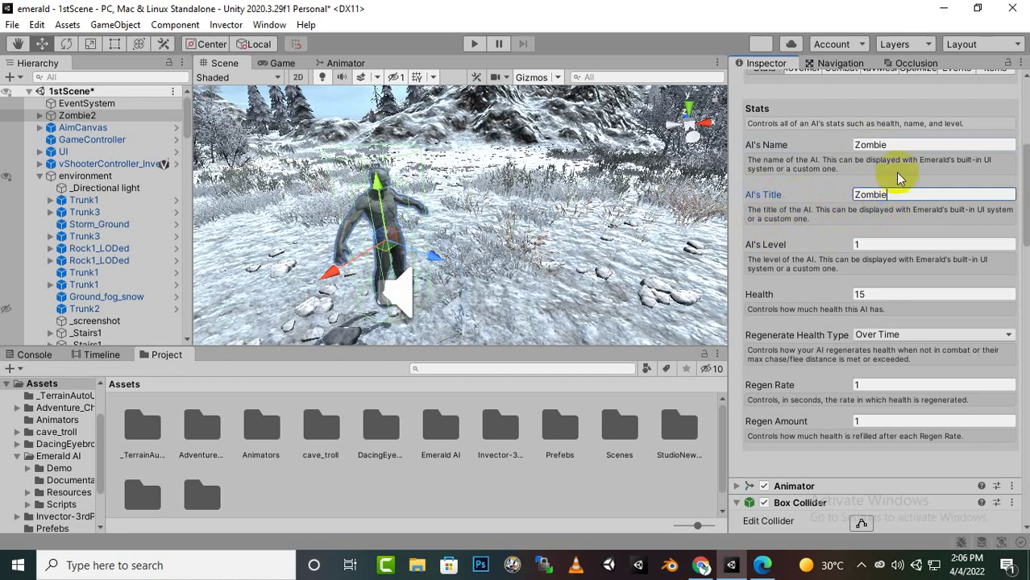
{"action": "left_click", "coordinate": [895, 145]}
{"action": "scroll", "coordinate": [892, 186], "scroll_direction": "up", "scroll_amount": 3}
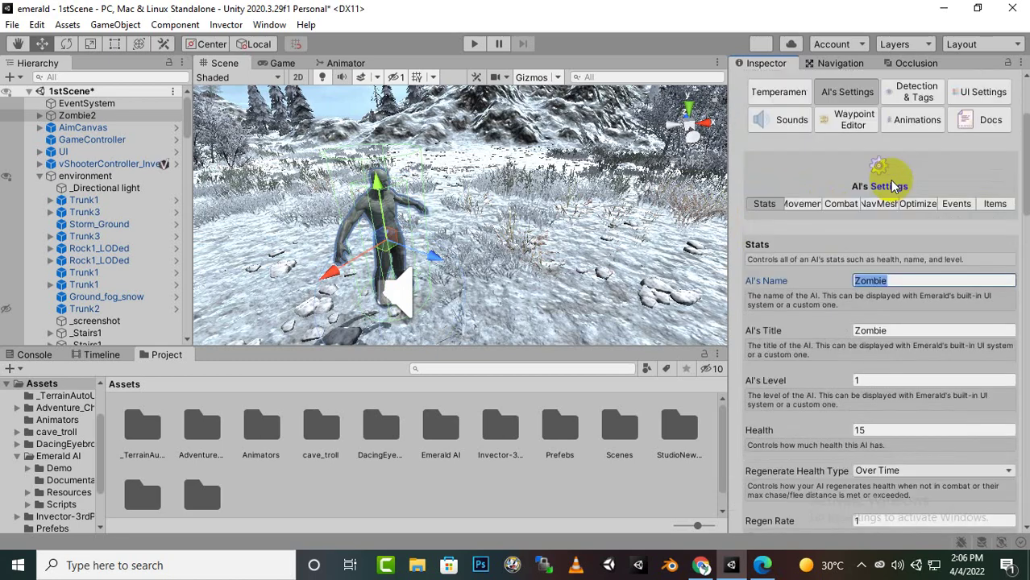
{"action": "scroll", "coordinate": [892, 186], "scroll_direction": "up", "scroll_amount": 3}
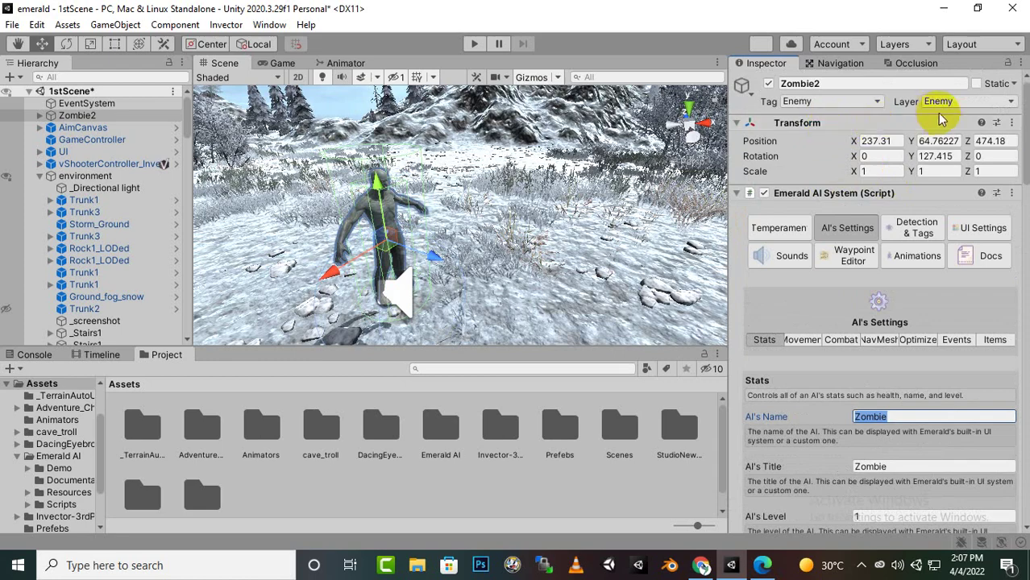
{"action": "left_click", "coordinate": [837, 85]}
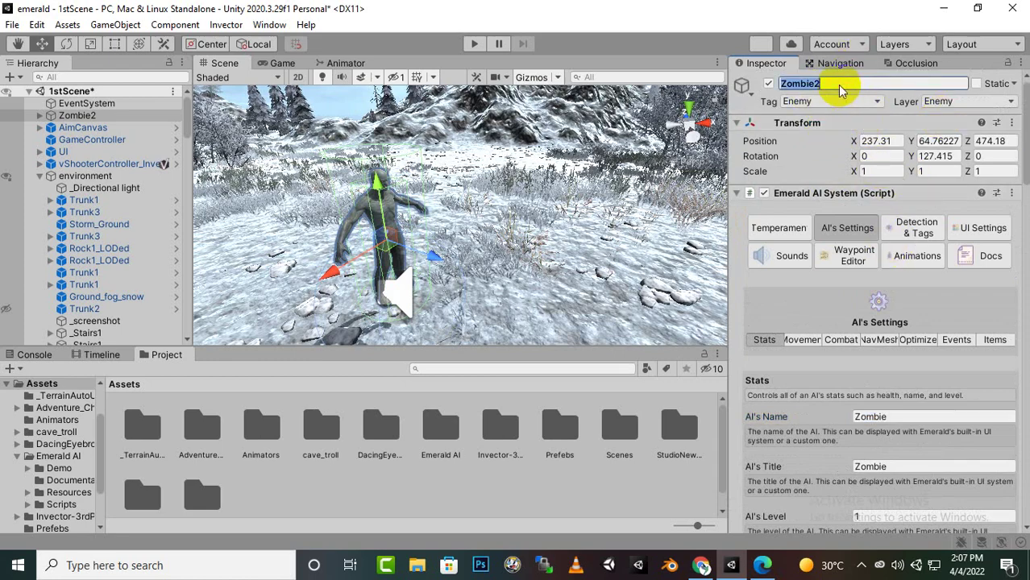
{"action": "scroll", "coordinate": [867, 282], "scroll_direction": "down", "scroll_amount": 6}
{"action": "left_click", "coordinate": [870, 145]}
{"action": "left_click", "coordinate": [872, 194]}
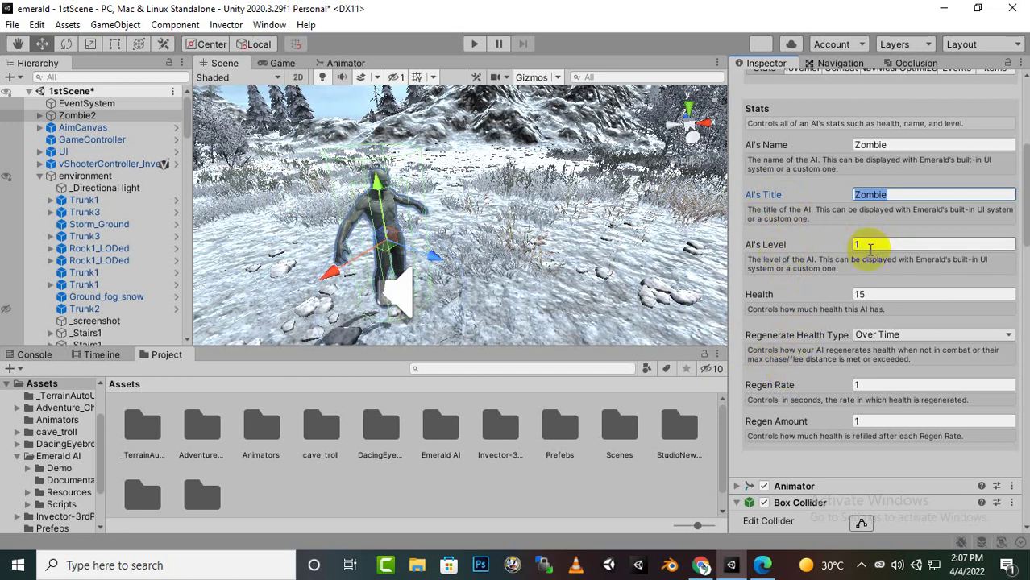
{"action": "key", "text": "Tab"}
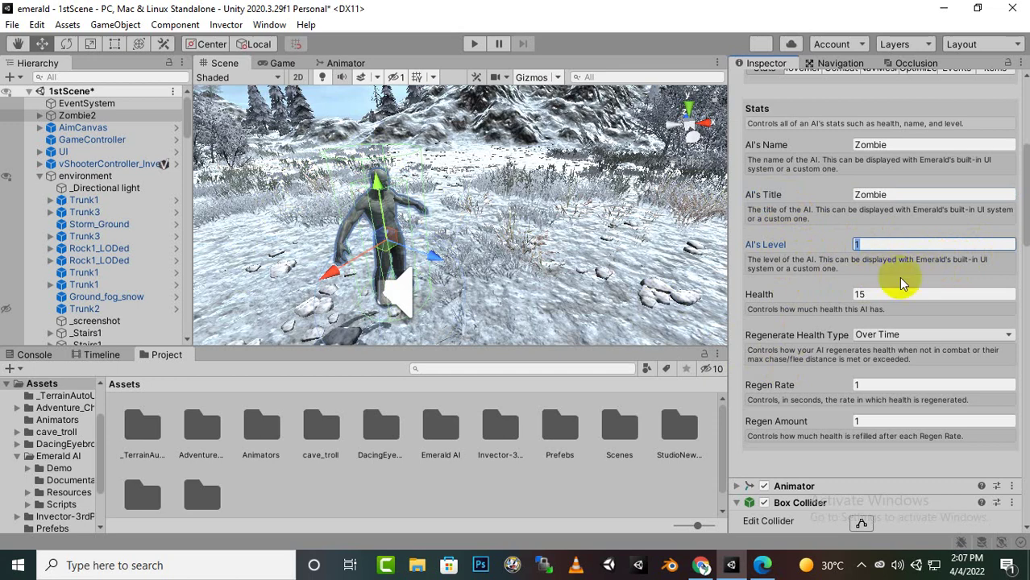
Set the AI's Health to 30 and save the scene with Ctrl+S
{"action": "left_click", "coordinate": [884, 298]}
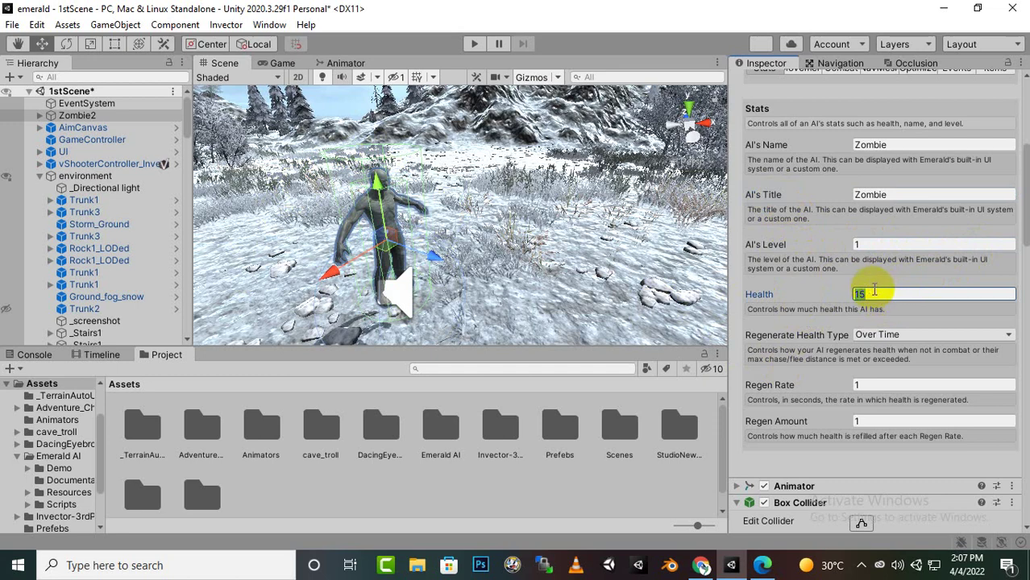
{"action": "type", "text": "30"}
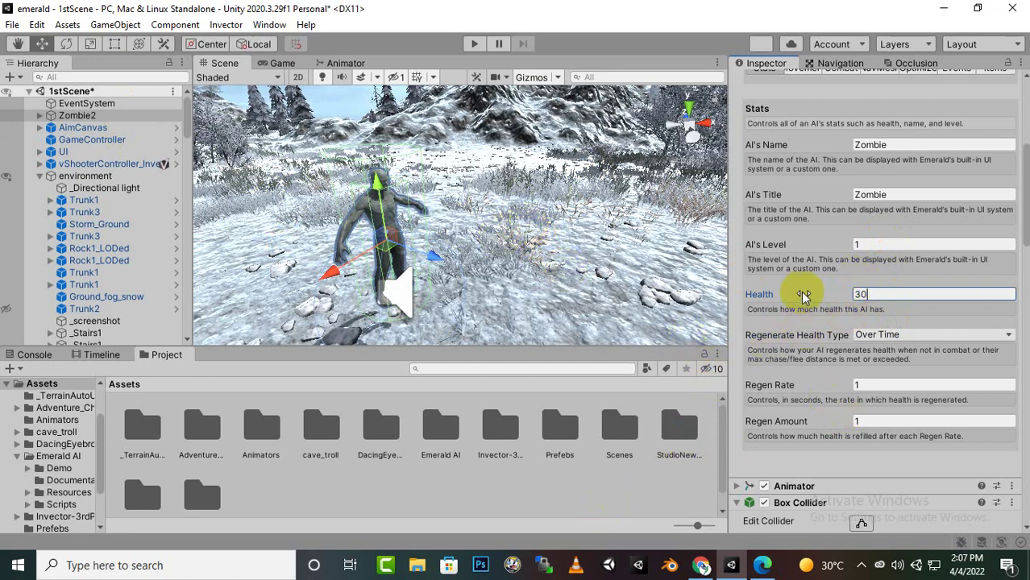
{"action": "left_click", "coordinate": [803, 314]}
{"action": "key", "text": "ctrl+s"}
{"action": "scroll", "coordinate": [817, 322], "scroll_direction": "up", "scroll_amount": 3}
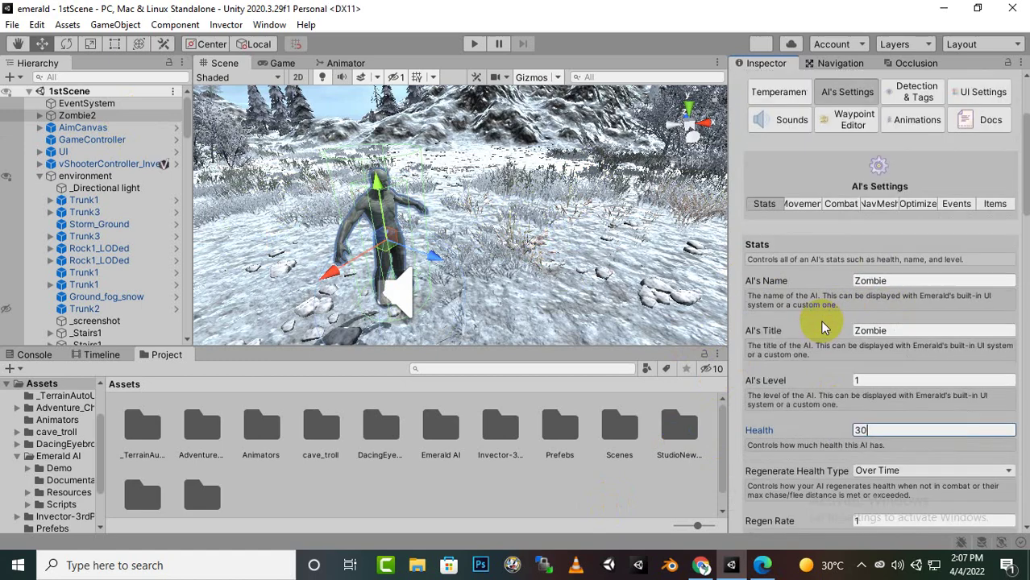
{"action": "scroll", "coordinate": [829, 310], "scroll_direction": "up", "scroll_amount": 3}
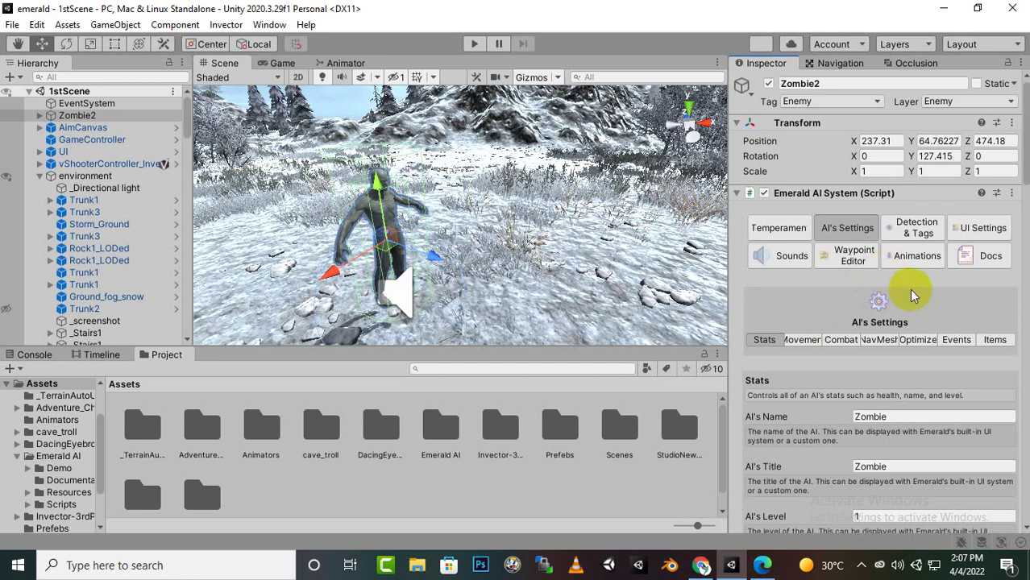
In UI Settings, set UI Layers to Everything so the field reads Mixed
{"action": "left_click", "coordinate": [969, 231]}
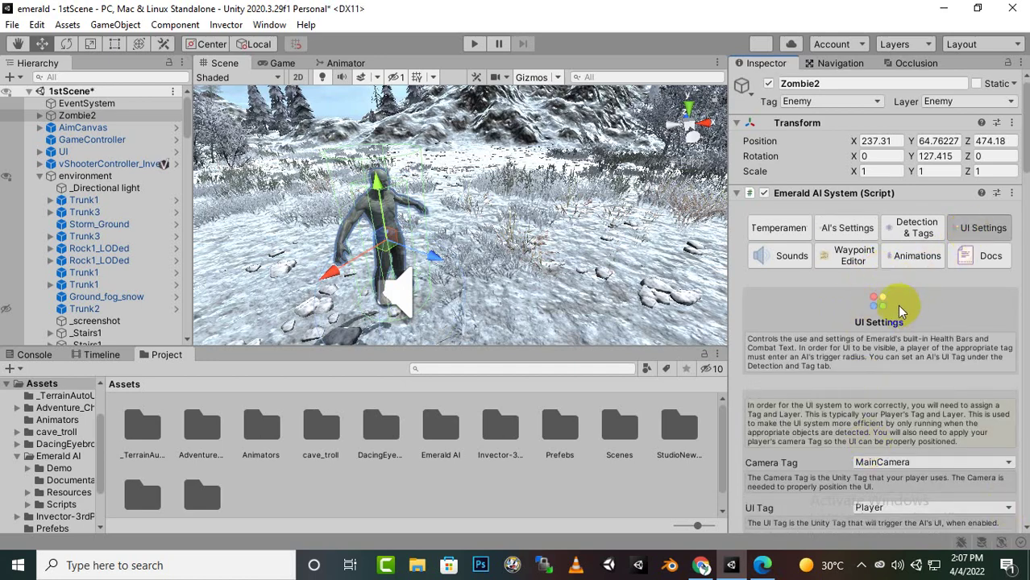
{"action": "scroll", "coordinate": [896, 302], "scroll_direction": "down", "scroll_amount": 8}
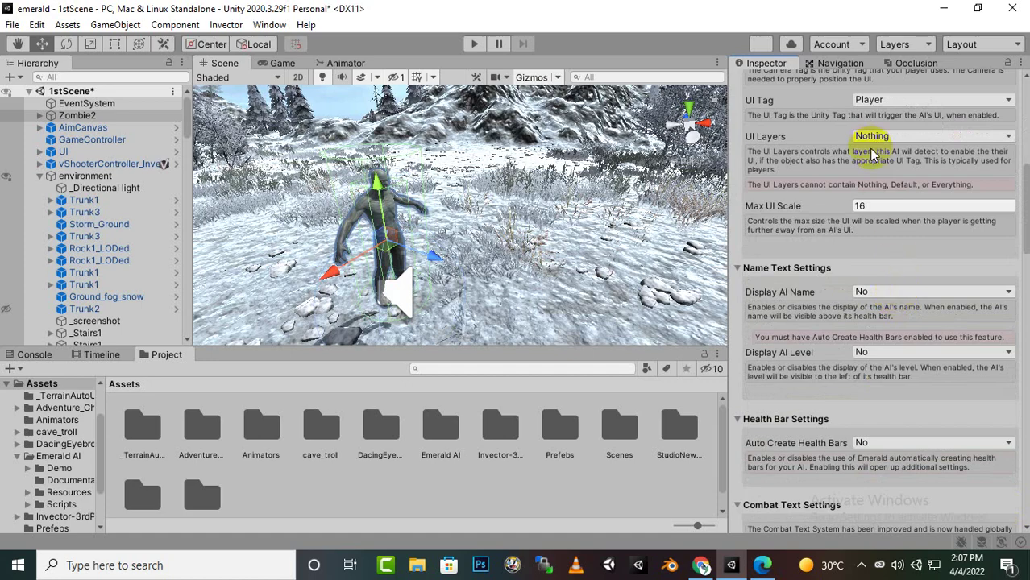
{"action": "scroll", "coordinate": [872, 155], "scroll_direction": "up", "scroll_amount": 5}
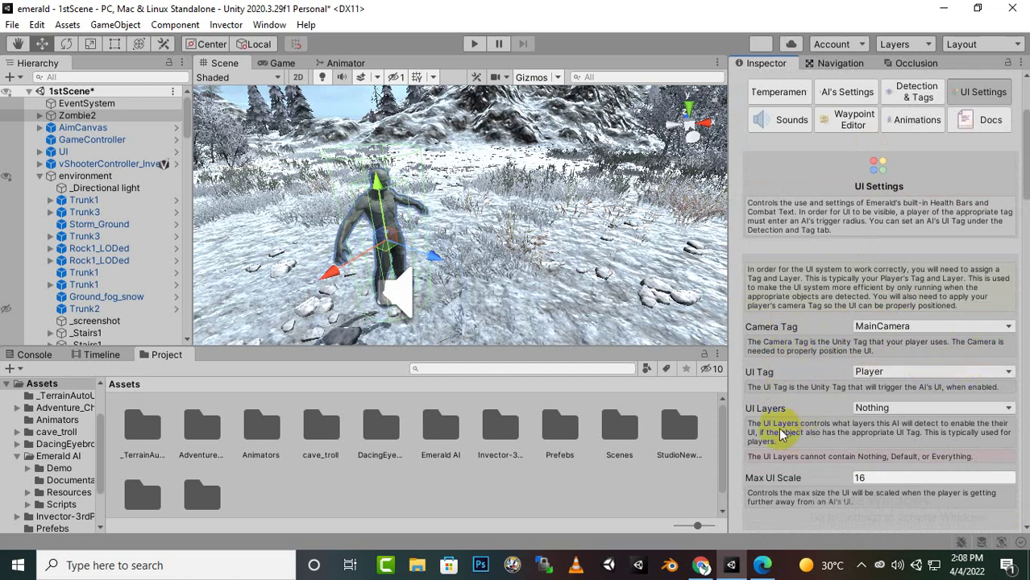
{"action": "left_click", "coordinate": [906, 409]}
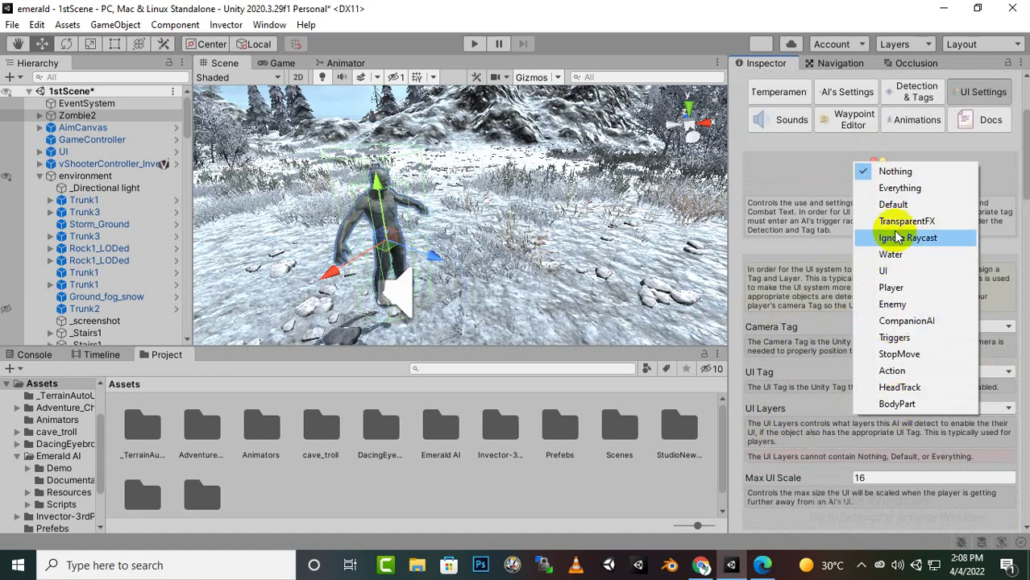
{"action": "left_click", "coordinate": [918, 192]}
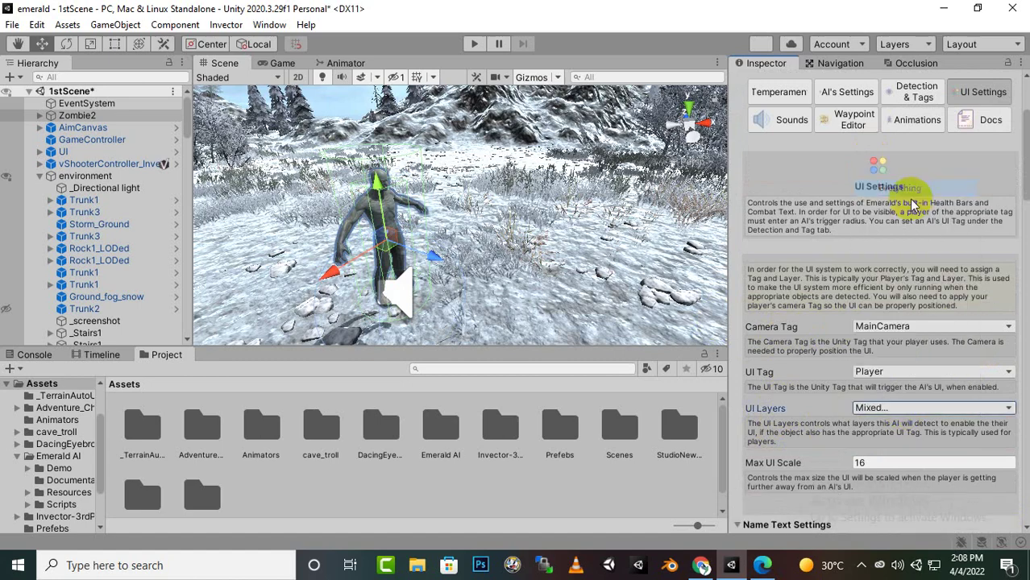
{"action": "left_click", "coordinate": [907, 407]}
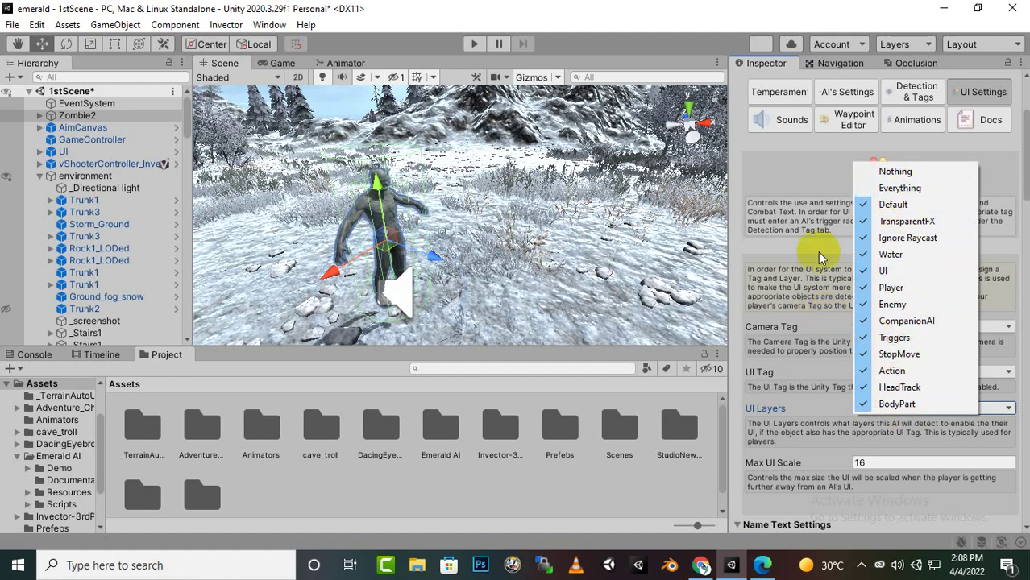
{"action": "left_click", "coordinate": [775, 273]}
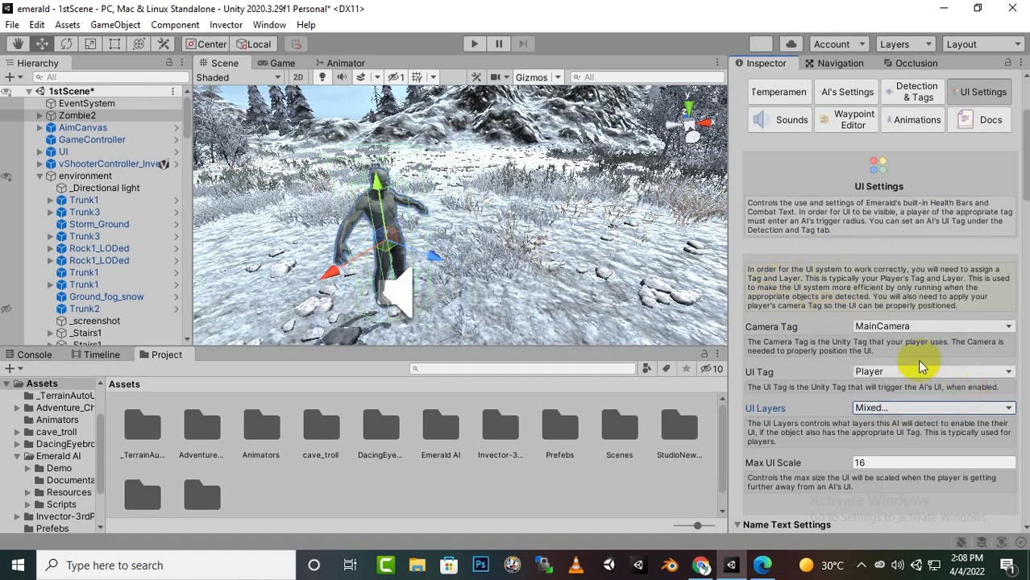
{"action": "scroll", "coordinate": [916, 359], "scroll_direction": "down", "scroll_amount": 3}
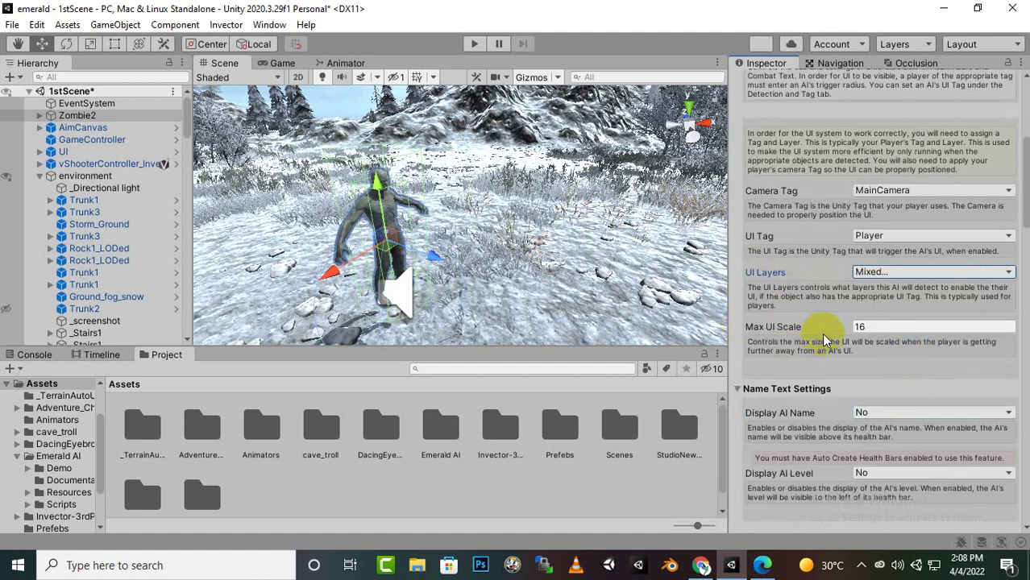
{"action": "left_click", "coordinate": [869, 326]}
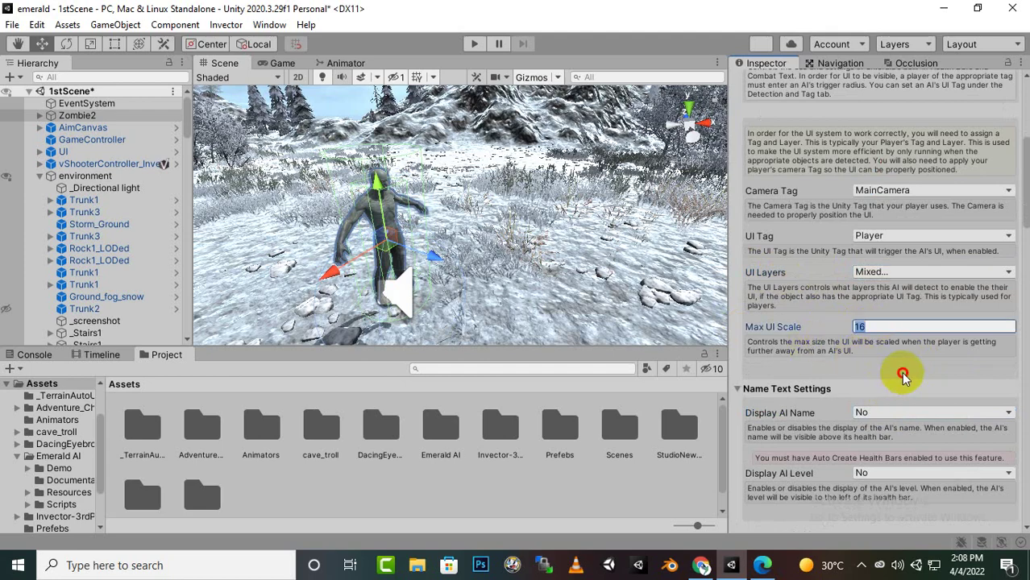
{"action": "scroll", "coordinate": [806, 382], "scroll_direction": "down", "scroll_amount": 5}
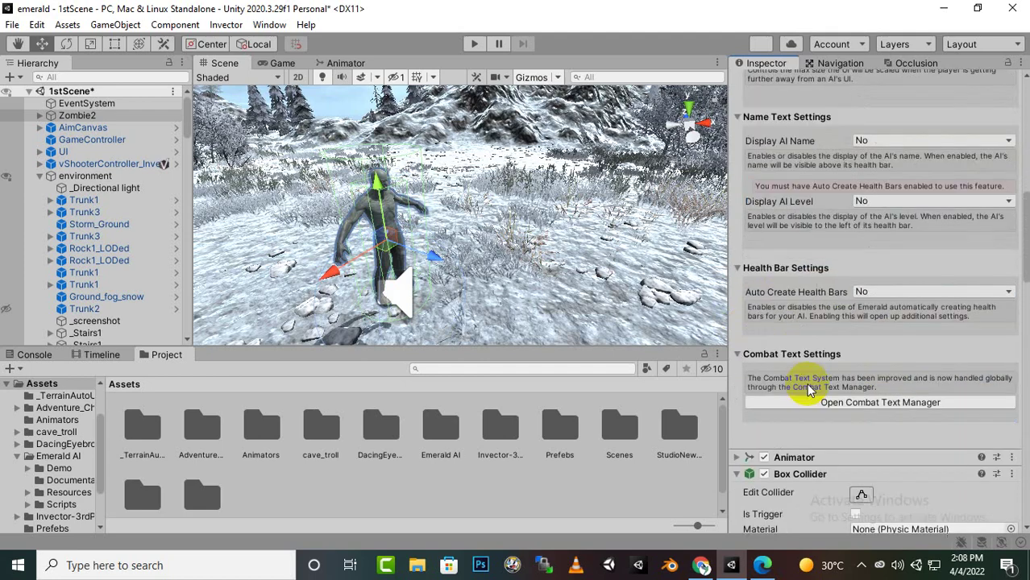
{"action": "scroll", "coordinate": [820, 234], "scroll_direction": "up", "scroll_amount": 3}
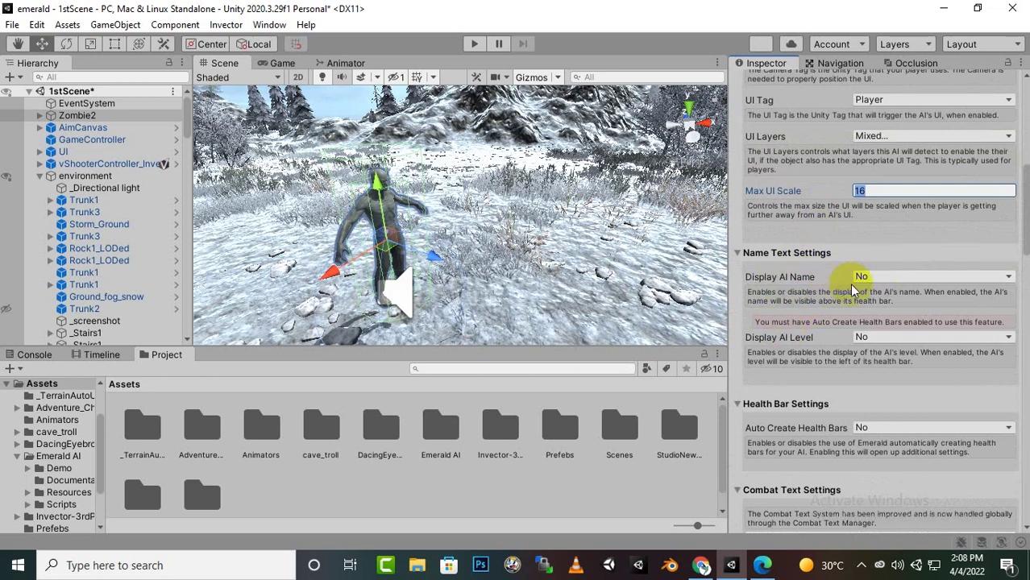
Turn on Display AI Name, keeping the default font, vertical offset 3 and font size 7
{"action": "left_click", "coordinate": [910, 276]}
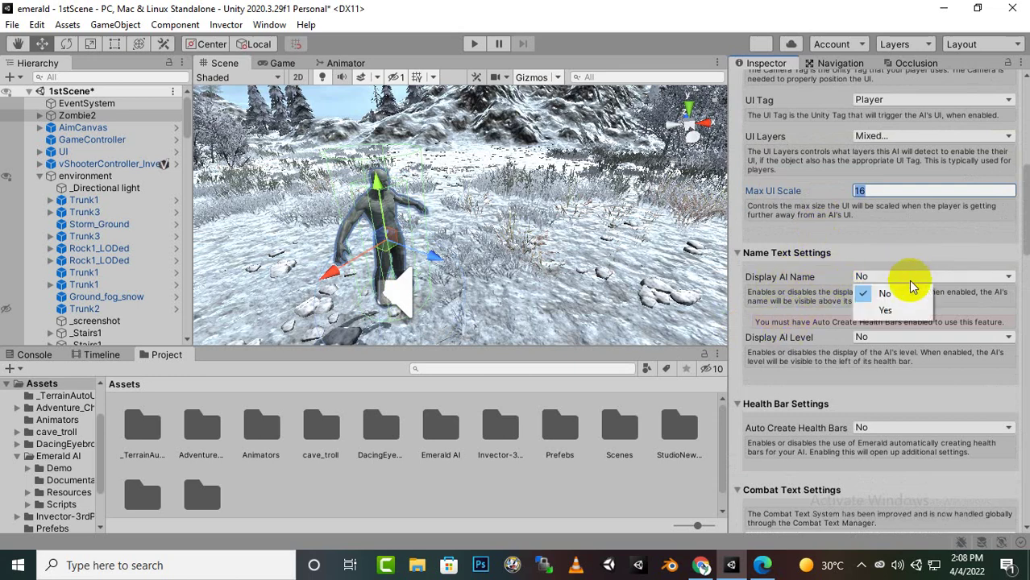
{"action": "left_click", "coordinate": [889, 311]}
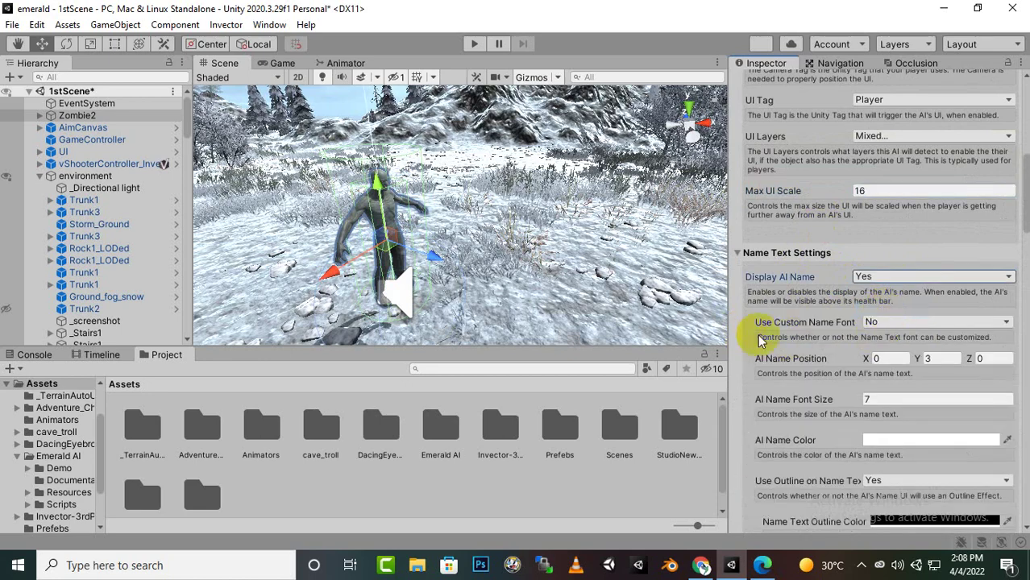
{"action": "left_click", "coordinate": [878, 323]}
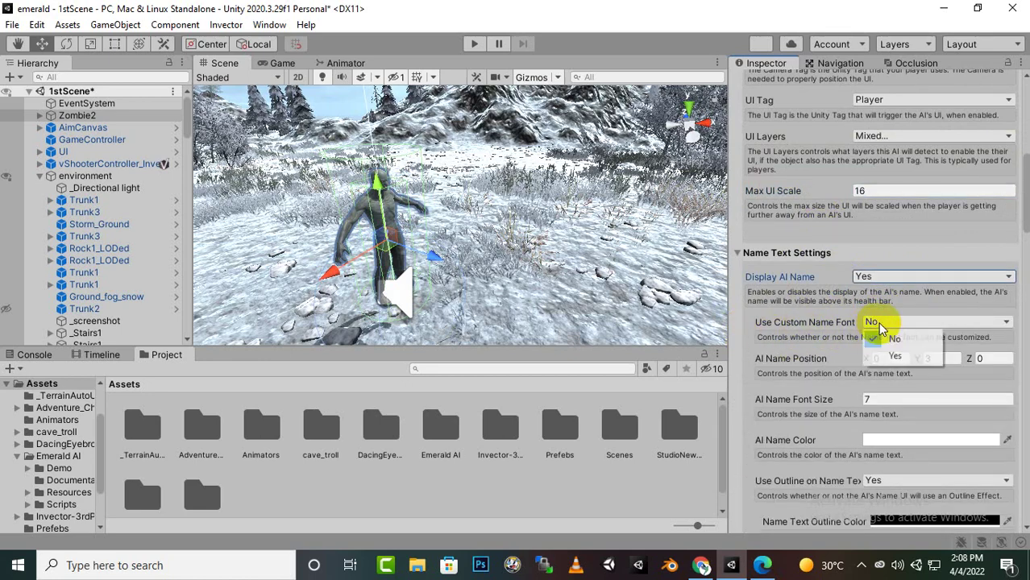
{"action": "left_click", "coordinate": [887, 351]}
{"action": "left_click", "coordinate": [1005, 357]}
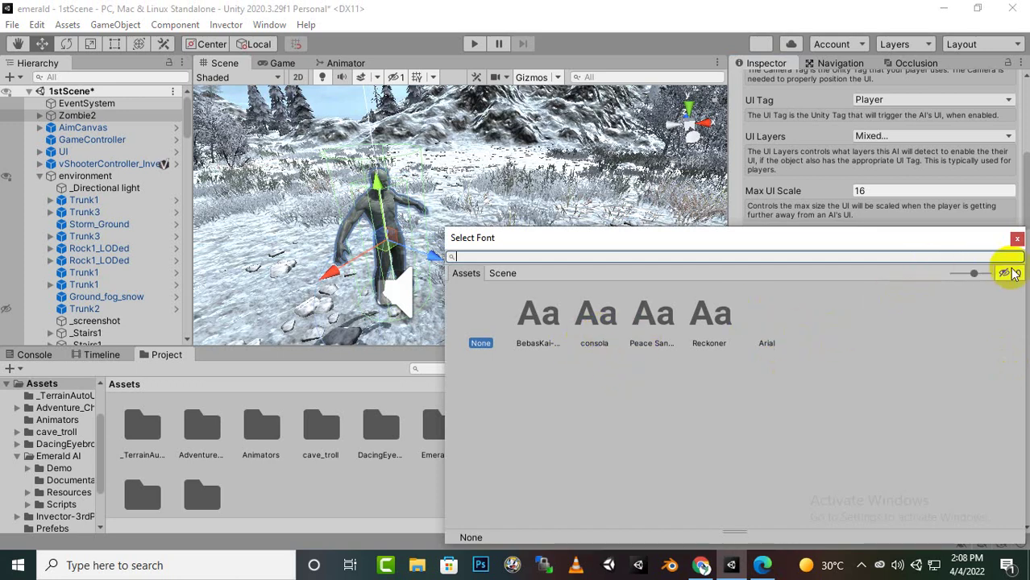
{"action": "left_click", "coordinate": [1017, 240]}
{"action": "left_click", "coordinate": [878, 357]}
{"action": "left_click", "coordinate": [904, 322]}
{"action": "left_click", "coordinate": [894, 339]}
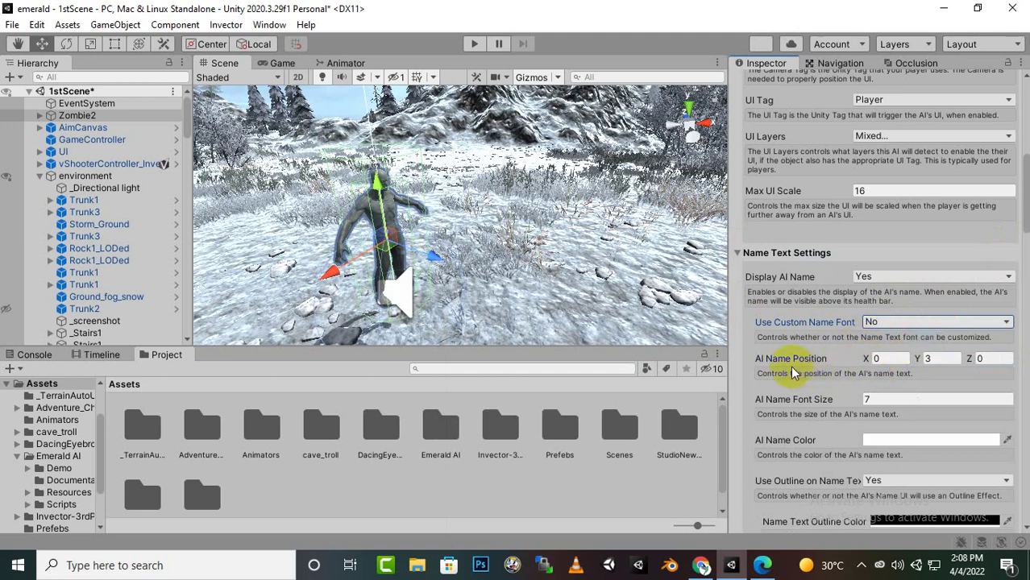
{"action": "left_click", "coordinate": [933, 359]}
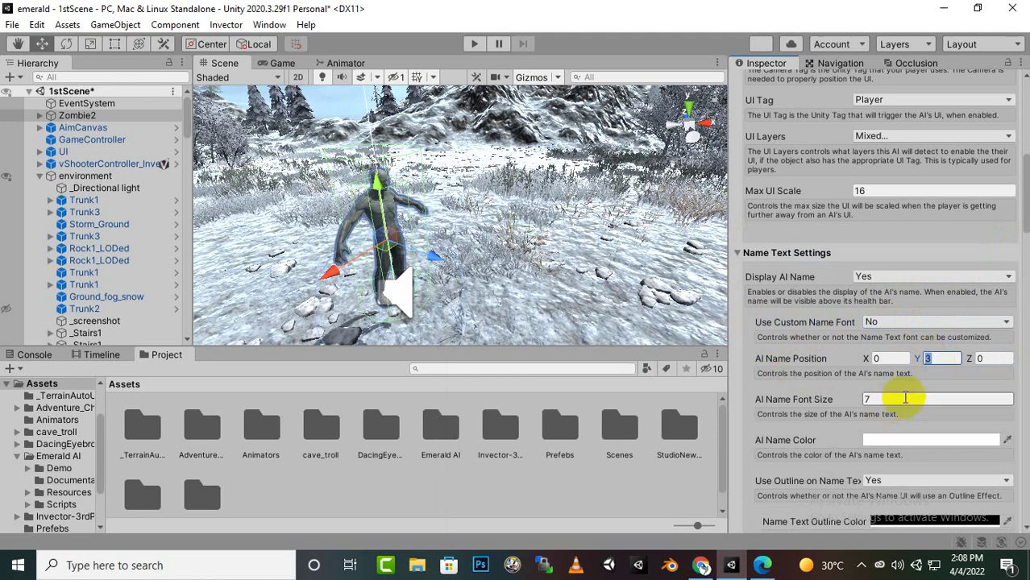
{"action": "left_click", "coordinate": [930, 358]}
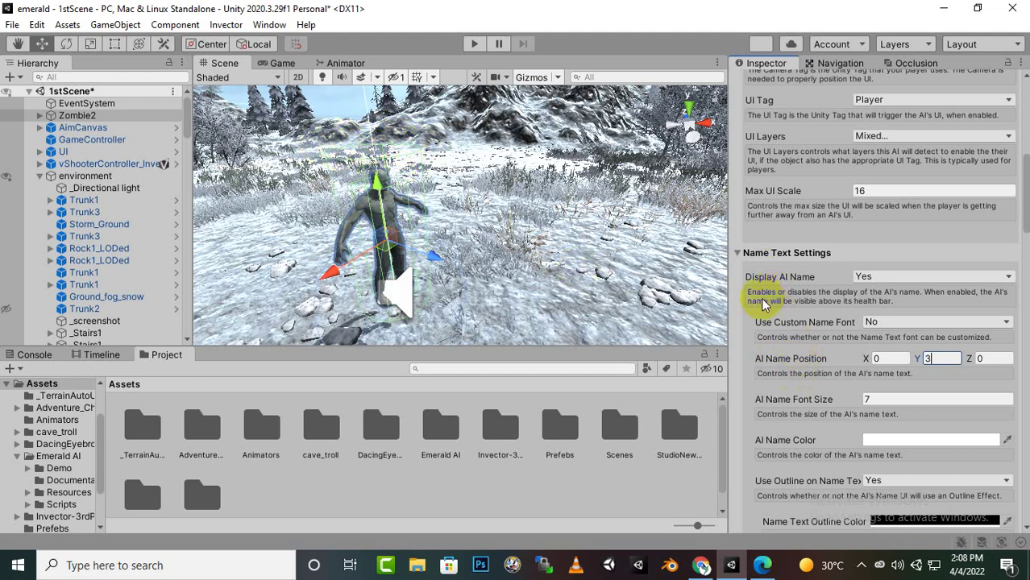
{"action": "left_click", "coordinate": [886, 401]}
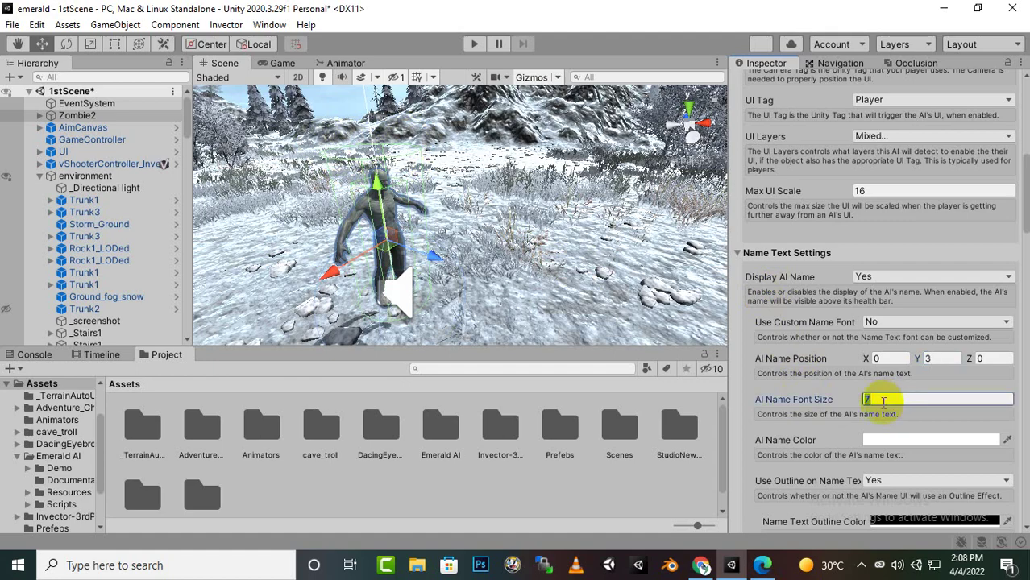
{"action": "scroll", "coordinate": [805, 415], "scroll_direction": "down", "scroll_amount": 3}
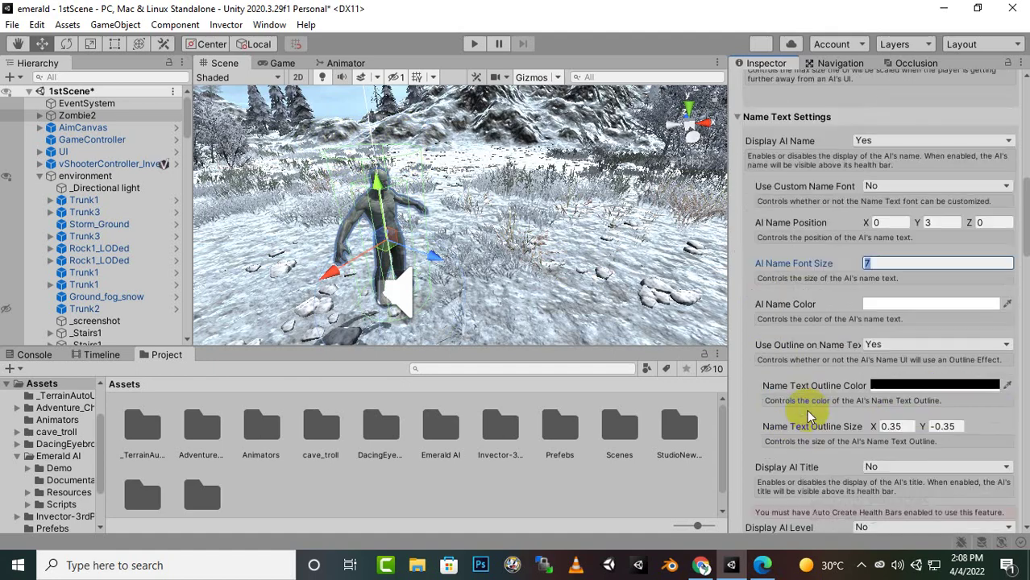
Set AI Name Color to light cyan 88F3FF and keep the name text outline on
{"action": "left_click", "coordinate": [865, 313]}
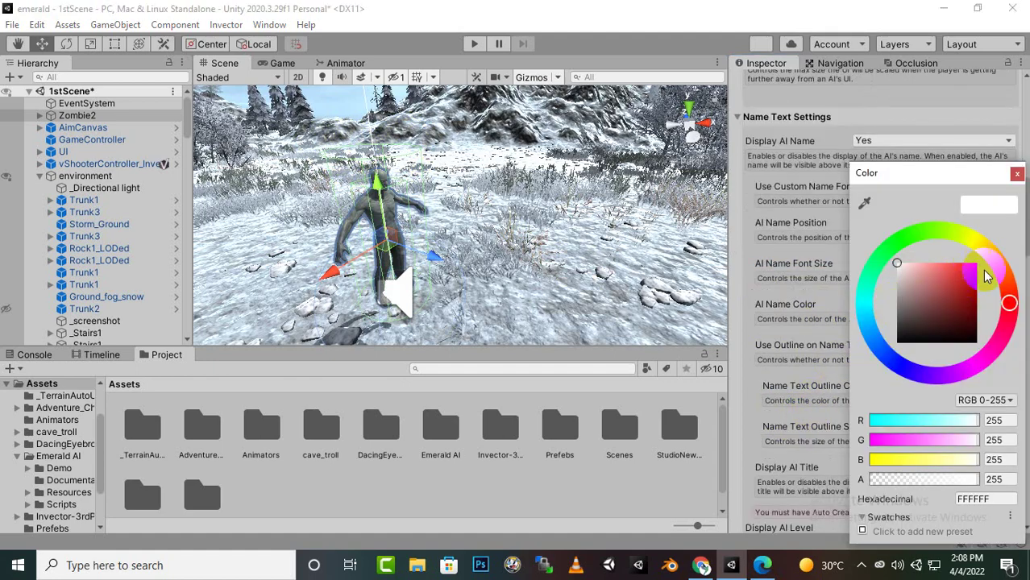
{"action": "left_click", "coordinate": [868, 316]}
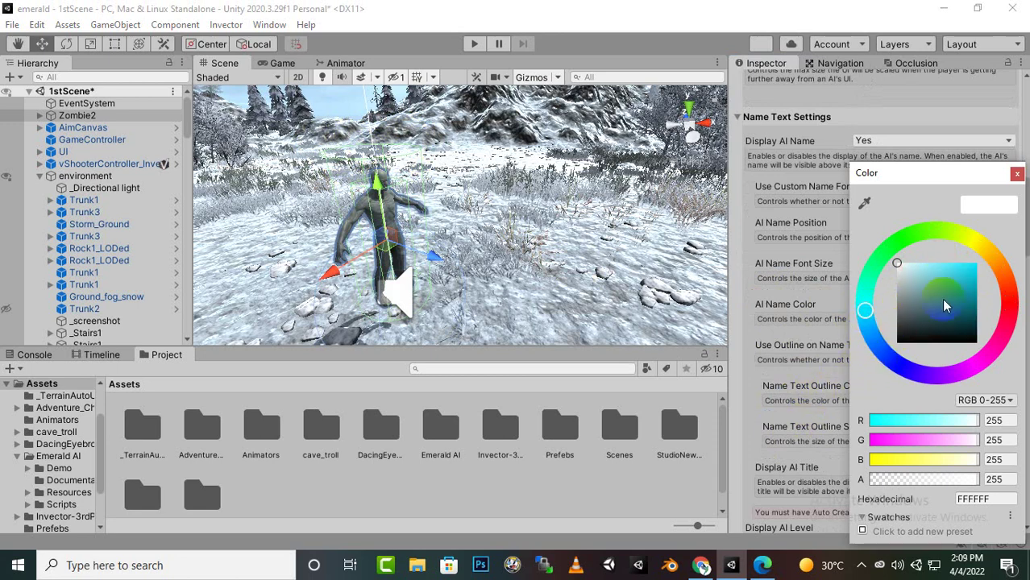
{"action": "left_click", "coordinate": [935, 258]}
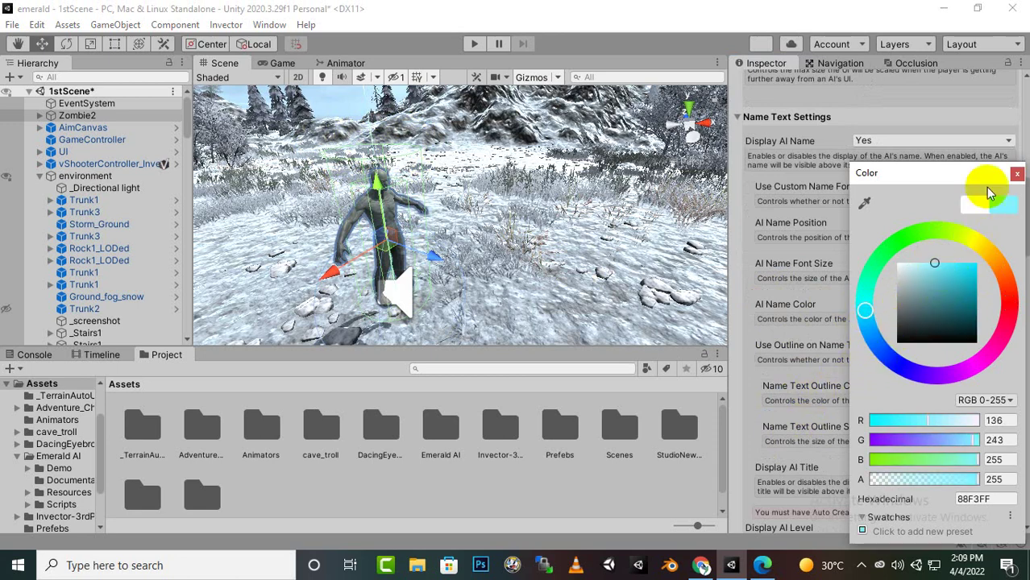
{"action": "left_click", "coordinate": [1015, 177]}
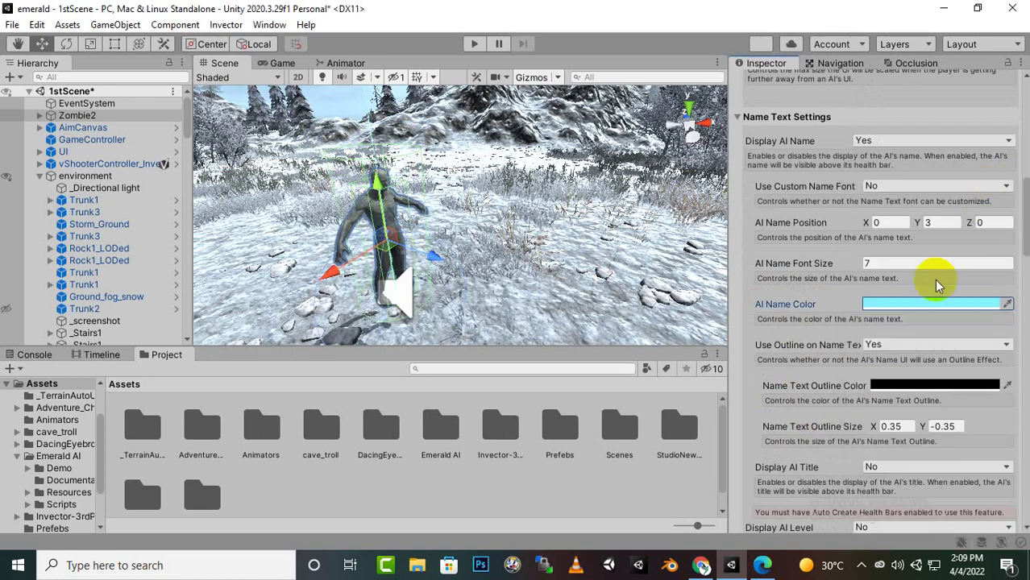
{"action": "left_click", "coordinate": [884, 343]}
{"action": "left_click", "coordinate": [892, 362]}
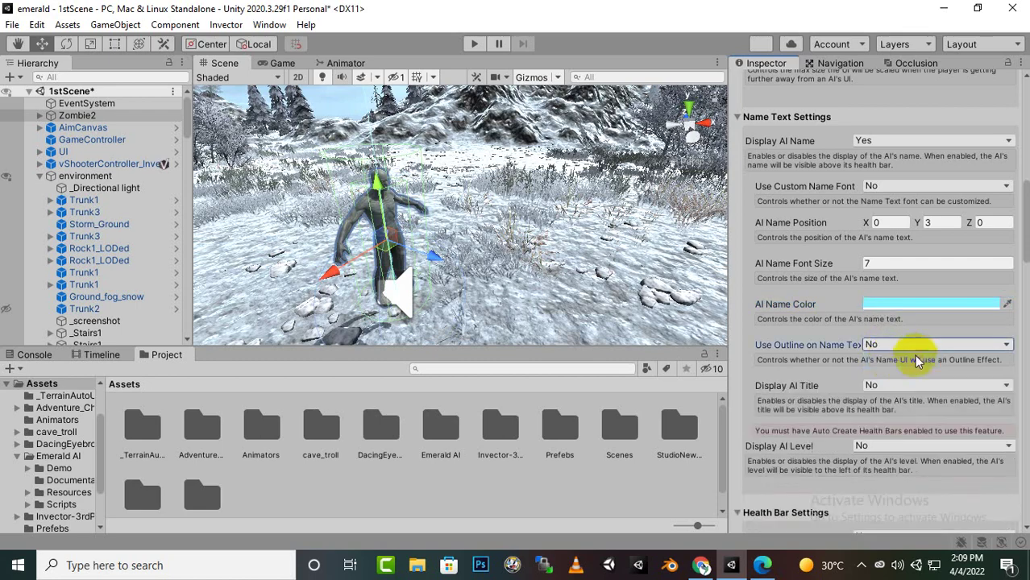
{"action": "left_click", "coordinate": [913, 344]}
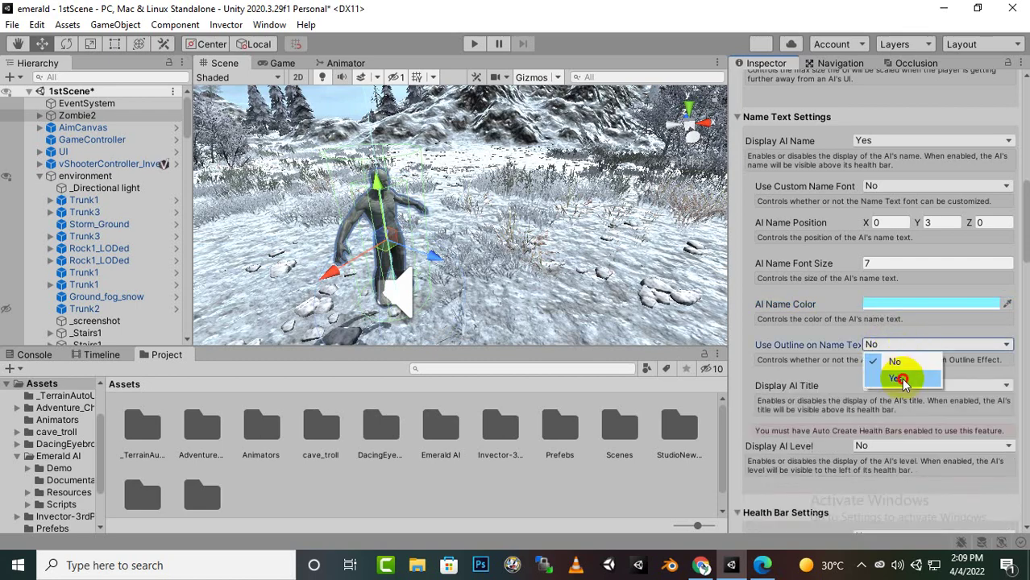
{"action": "left_click", "coordinate": [900, 379]}
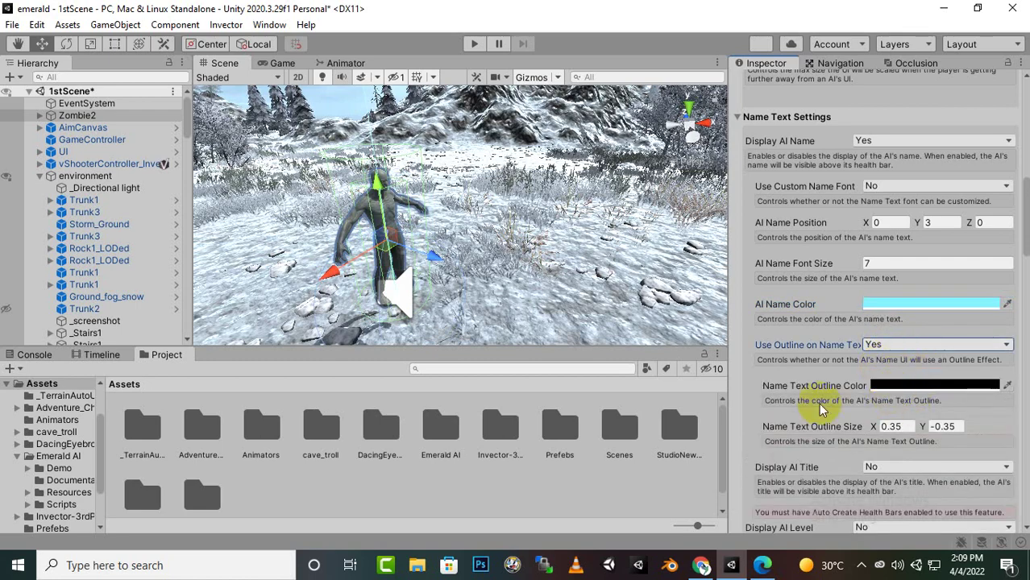
{"action": "scroll", "coordinate": [820, 410], "scroll_direction": "down", "scroll_amount": 3}
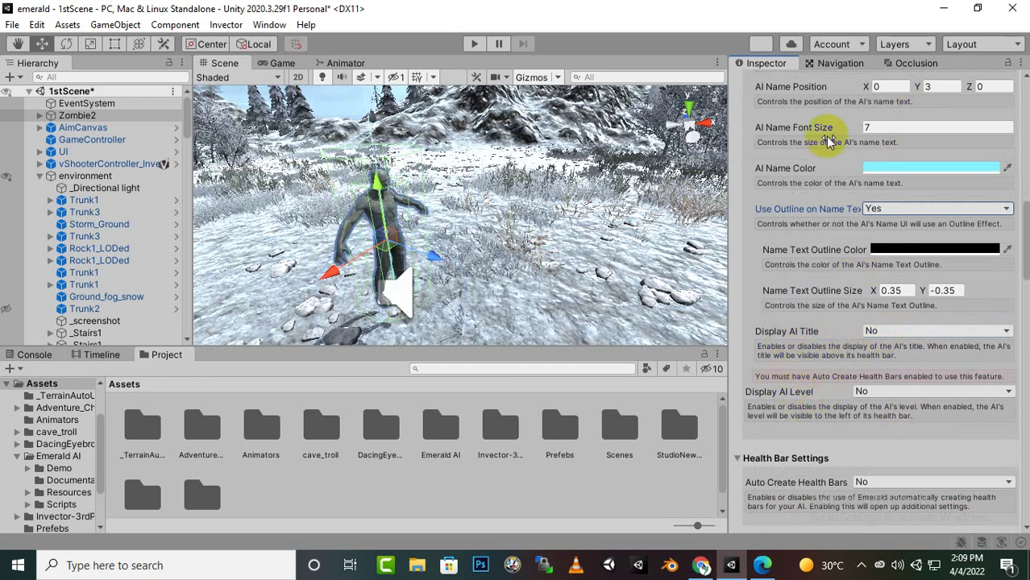
{"action": "left_click", "coordinate": [880, 332]}
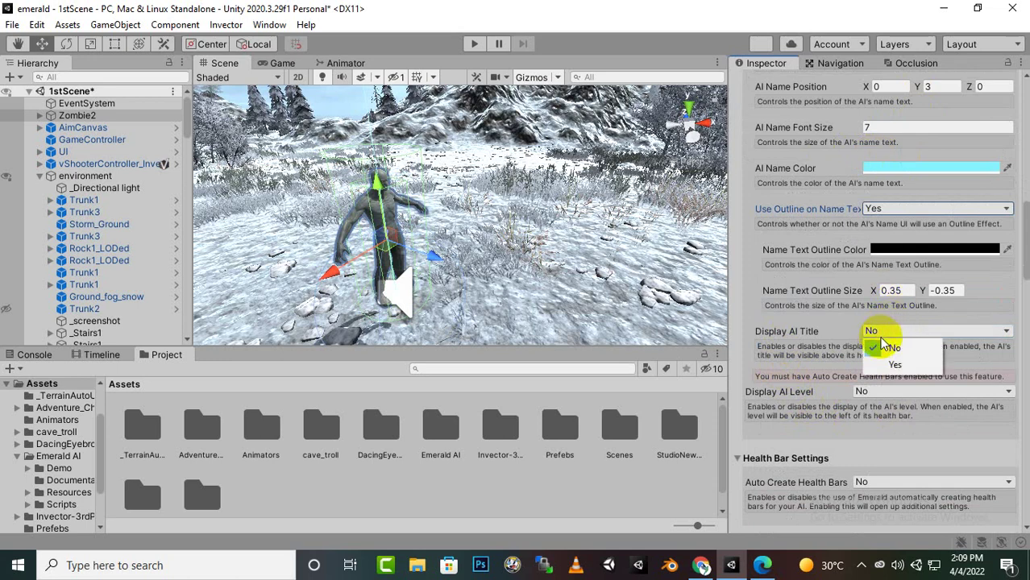
{"action": "left_click", "coordinate": [890, 372]}
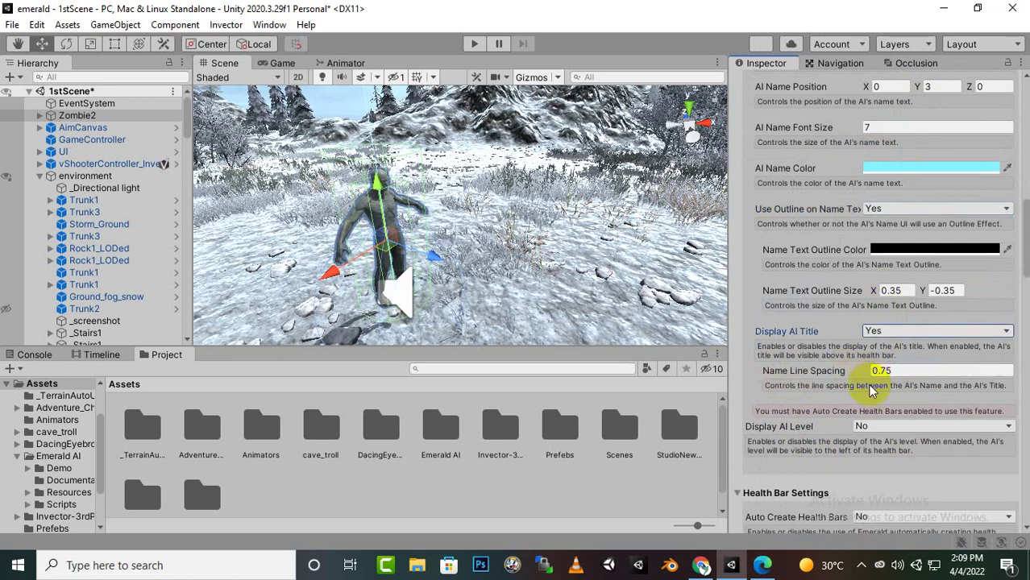
{"action": "left_click", "coordinate": [903, 370]}
{"action": "left_click", "coordinate": [898, 331]}
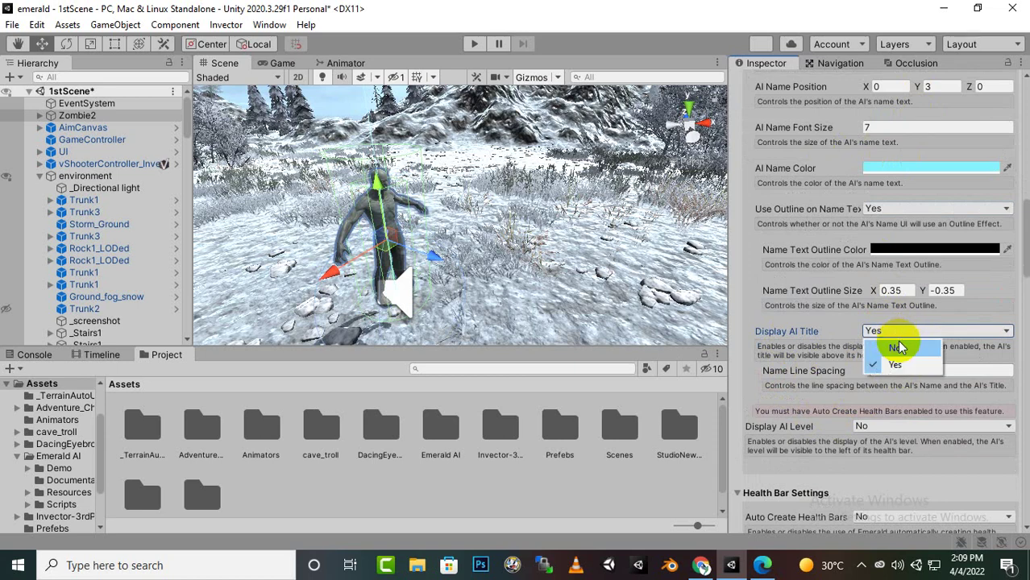
{"action": "left_click", "coordinate": [888, 352]}
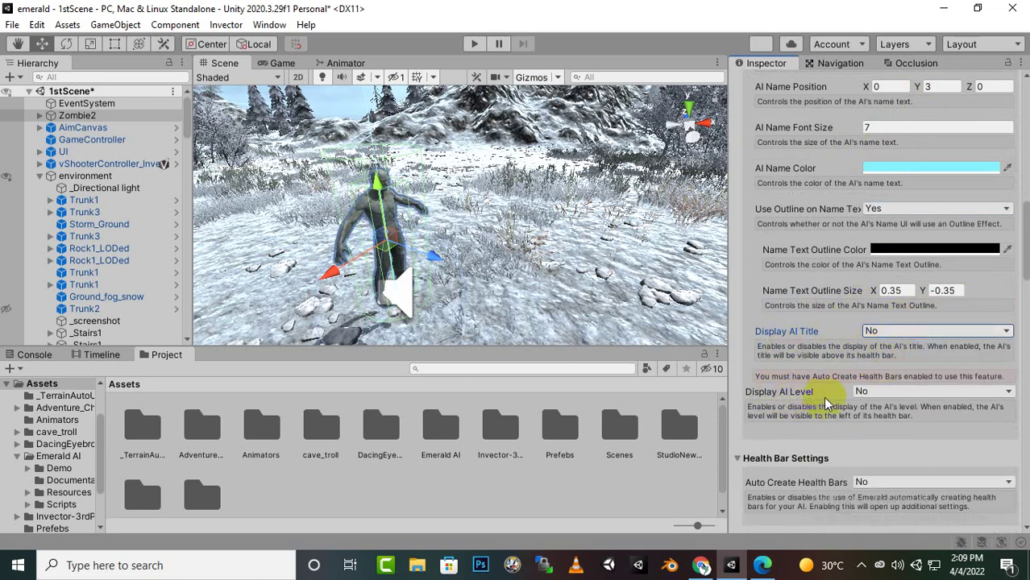
{"action": "left_click", "coordinate": [885, 392]}
{"action": "left_click", "coordinate": [884, 425]}
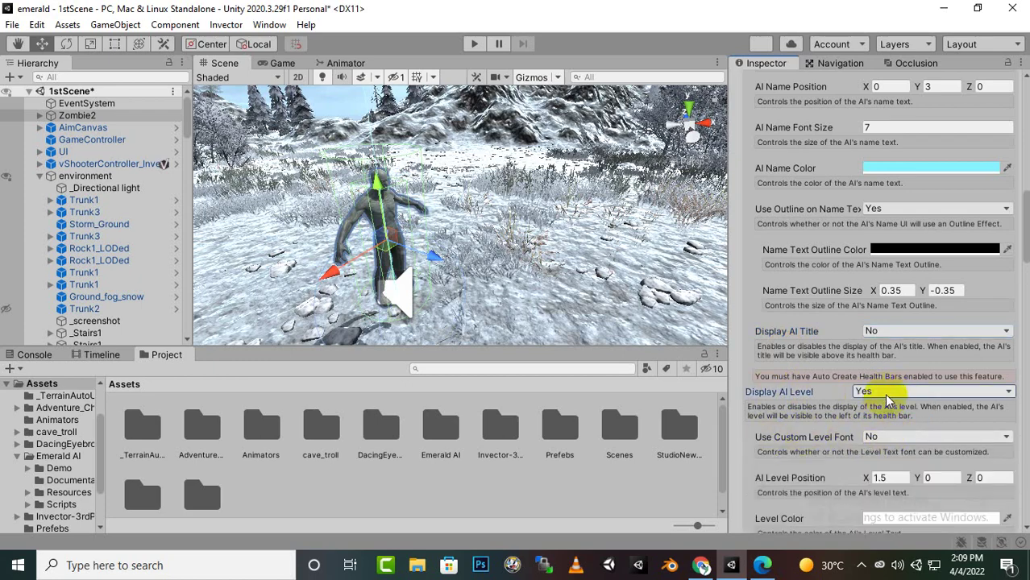
{"action": "scroll", "coordinate": [886, 397], "scroll_direction": "down", "scroll_amount": 3}
{"action": "left_click", "coordinate": [901, 256]}
{"action": "left_click", "coordinate": [888, 269]}
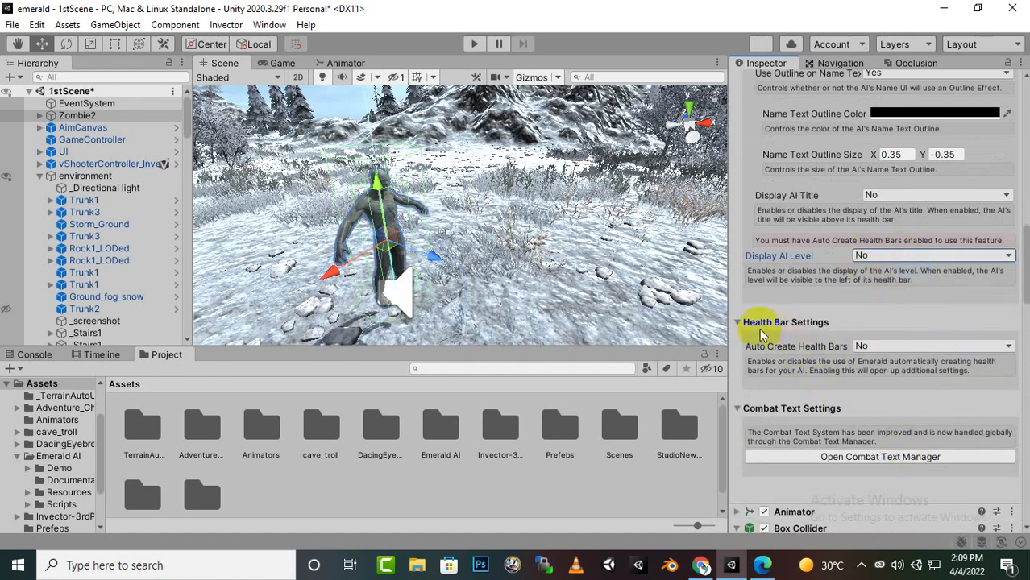
Set Auto Create Health Bars to Yes, keeping the bar height at 1.75
{"action": "left_click", "coordinate": [877, 340]}
{"action": "left_click", "coordinate": [880, 377]}
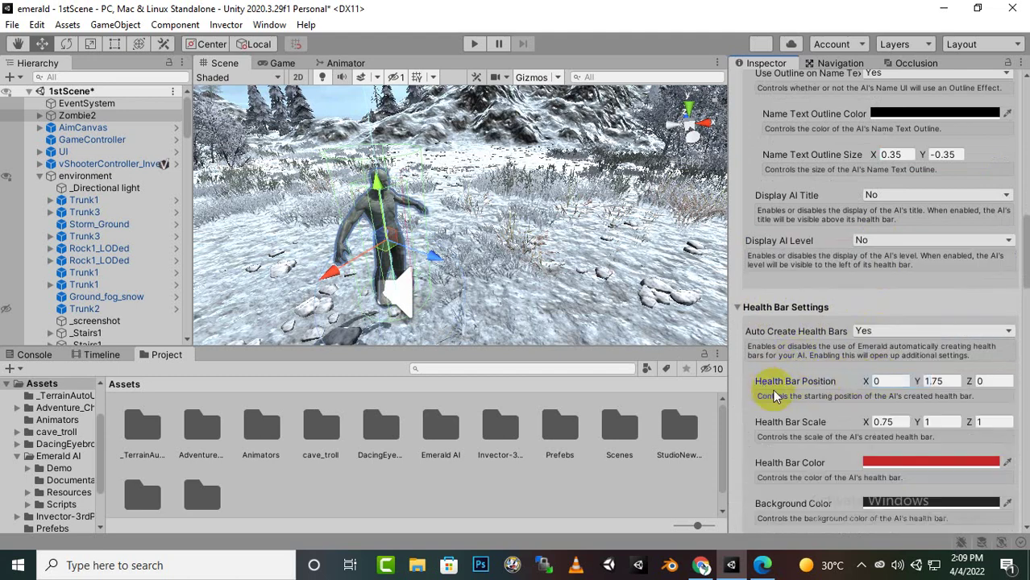
{"action": "left_click", "coordinate": [930, 381]}
{"action": "left_click", "coordinate": [945, 382]}
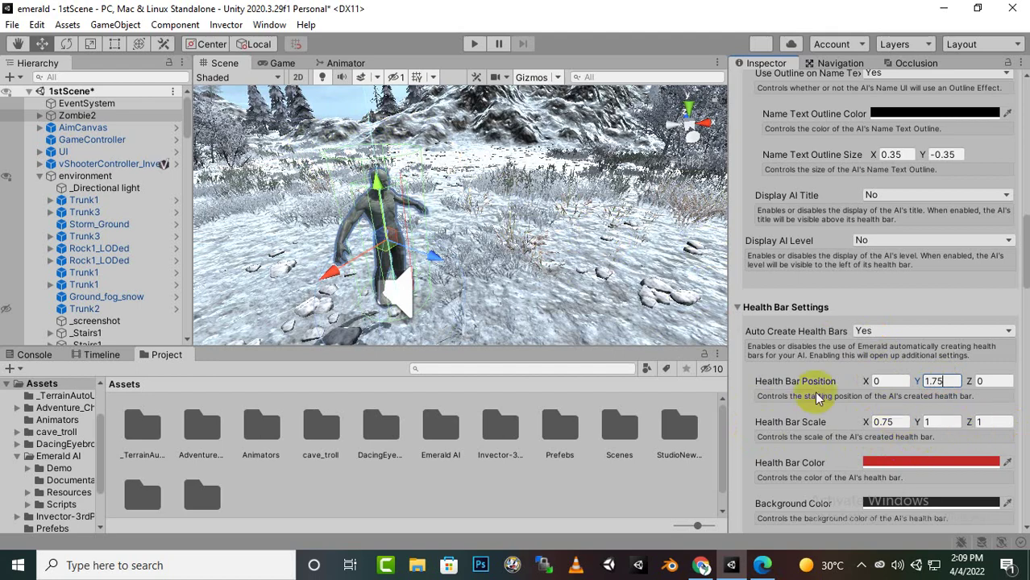
{"action": "scroll", "coordinate": [818, 387], "scroll_direction": "down", "scroll_amount": 5}
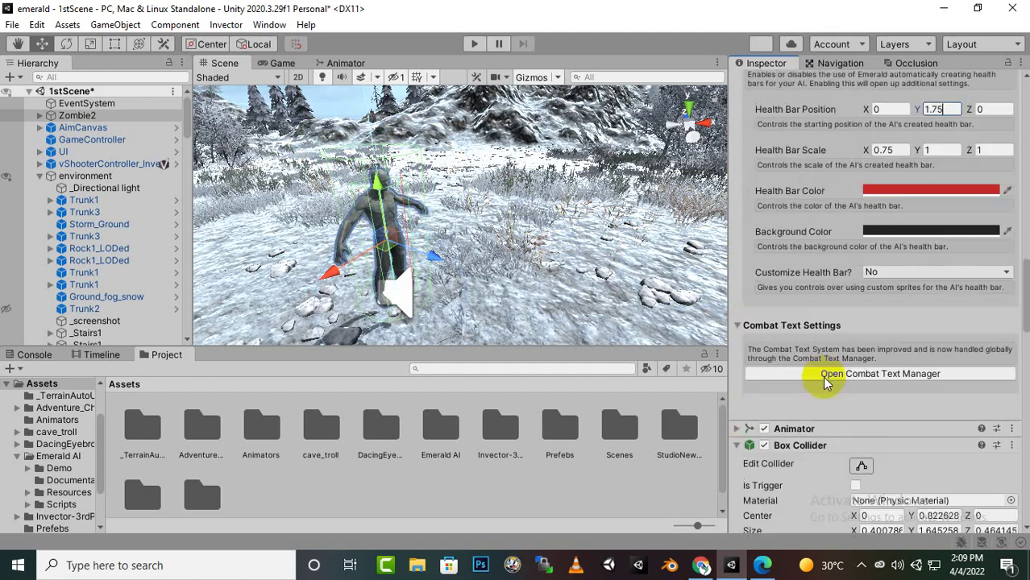
Keep the health bar colour red and set Customize Health Bar? to Yes
{"action": "left_click", "coordinate": [882, 195]}
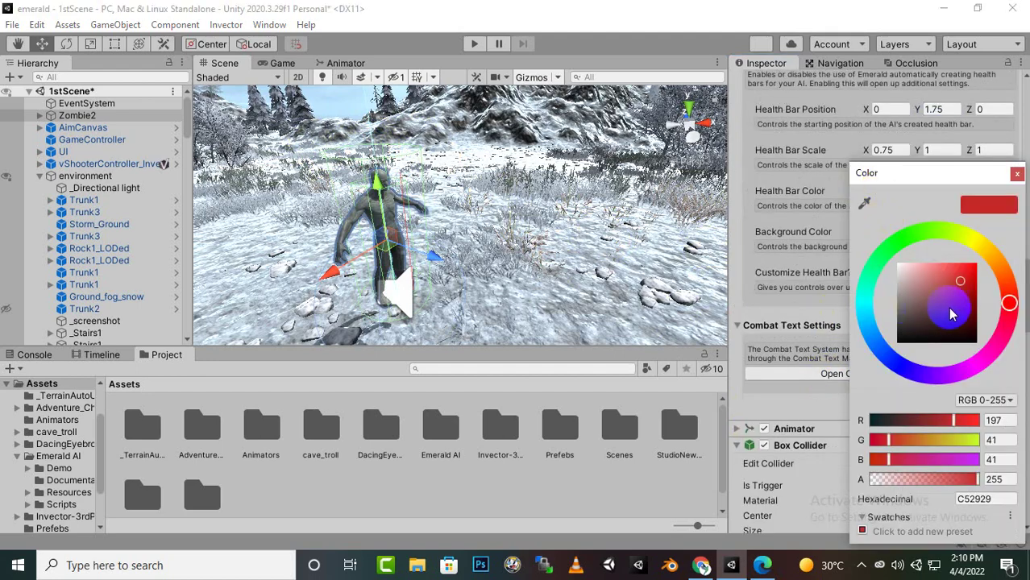
{"action": "left_click", "coordinate": [1016, 173]}
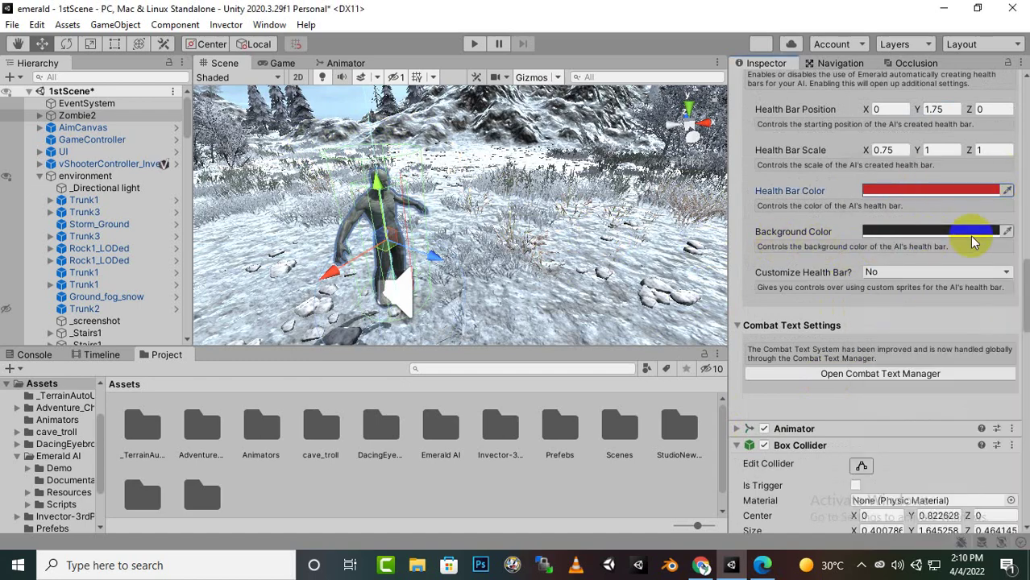
{"action": "left_click", "coordinate": [882, 274]}
{"action": "left_click", "coordinate": [896, 305]}
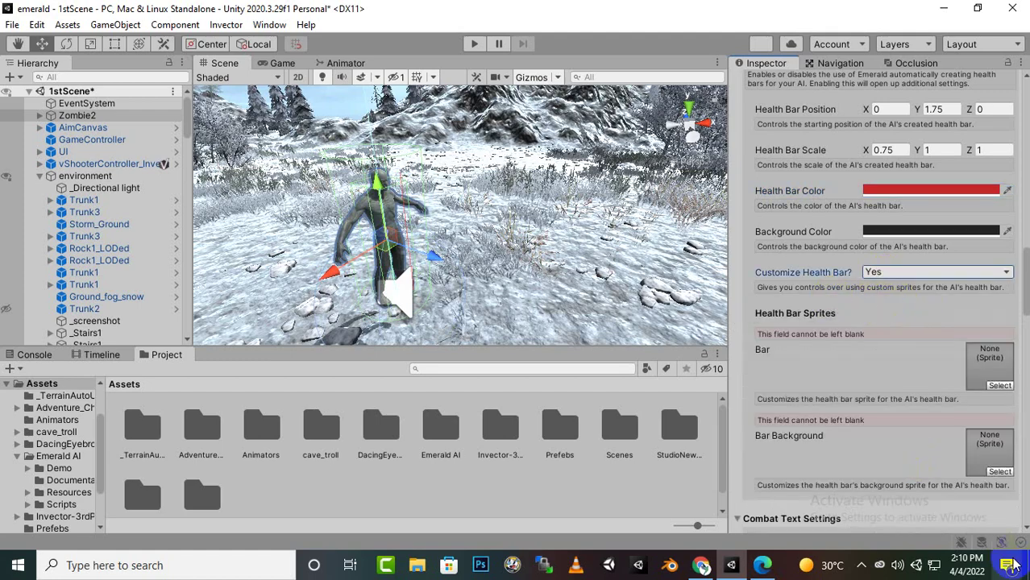
Browse health bar sprites without choosing one, then set Customize Health Bar? back to No
{"action": "left_click", "coordinate": [1006, 388]}
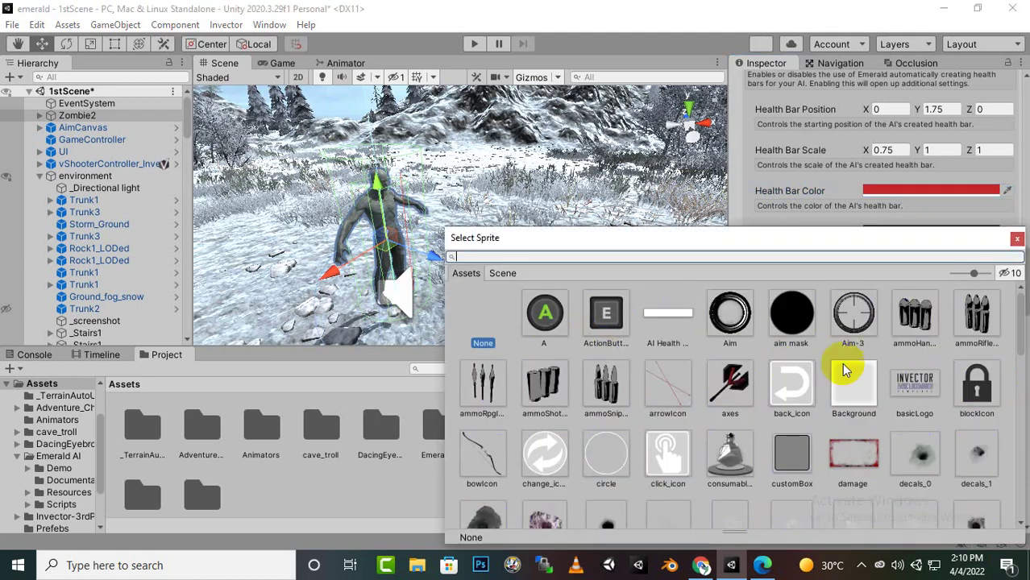
{"action": "scroll", "coordinate": [834, 399], "scroll_direction": "down", "scroll_amount": 3}
{"action": "scroll", "coordinate": [813, 397], "scroll_direction": "up", "scroll_amount": 2}
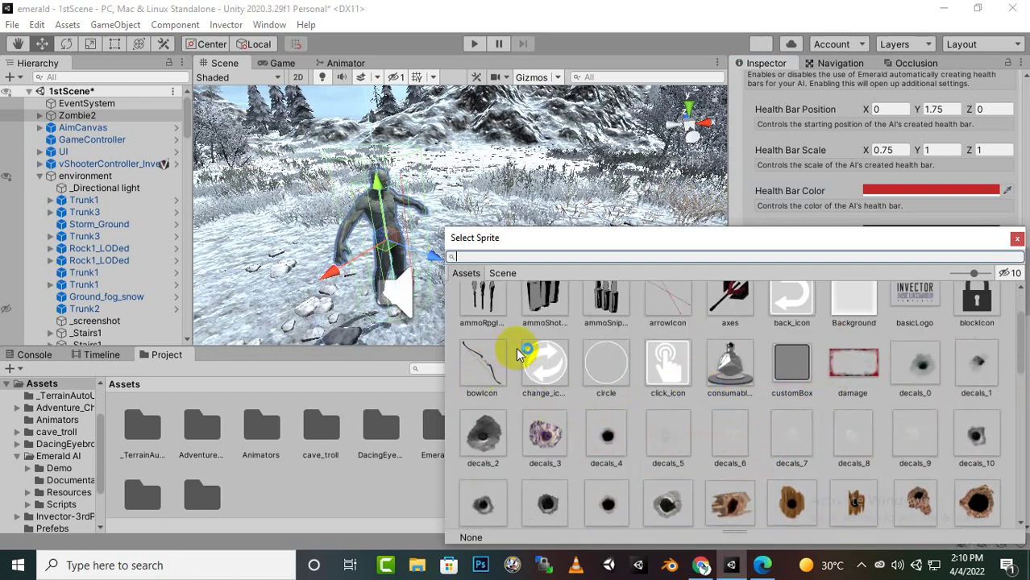
{"action": "scroll", "coordinate": [655, 363], "scroll_direction": "down", "scroll_amount": 4}
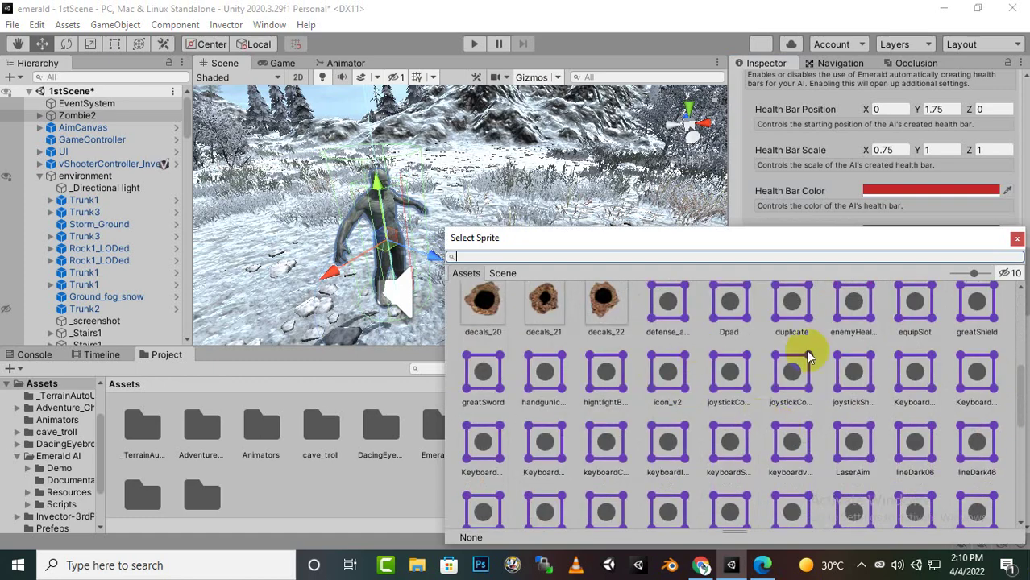
{"action": "left_click", "coordinate": [1017, 239]}
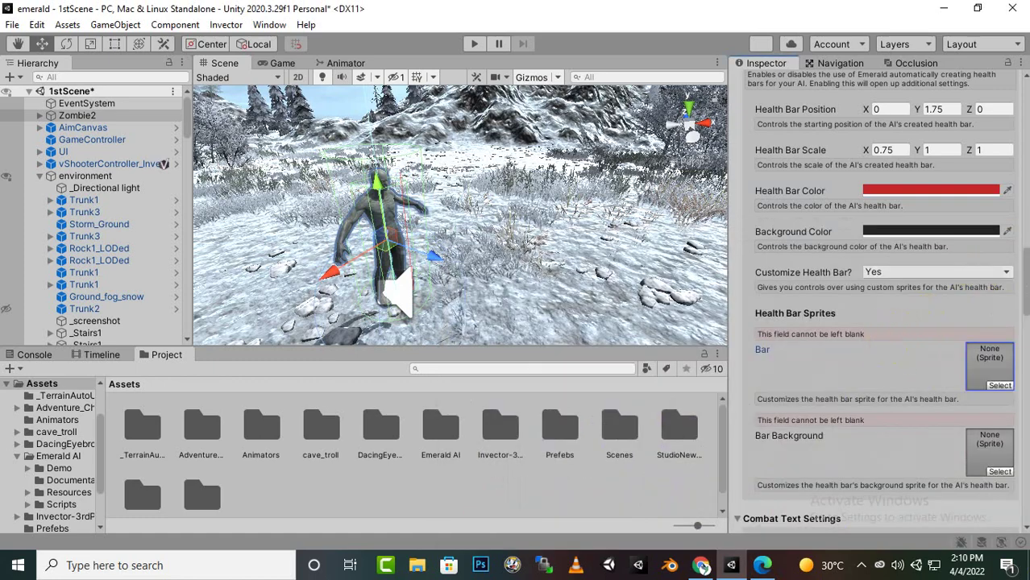
{"action": "left_click", "coordinate": [981, 274]}
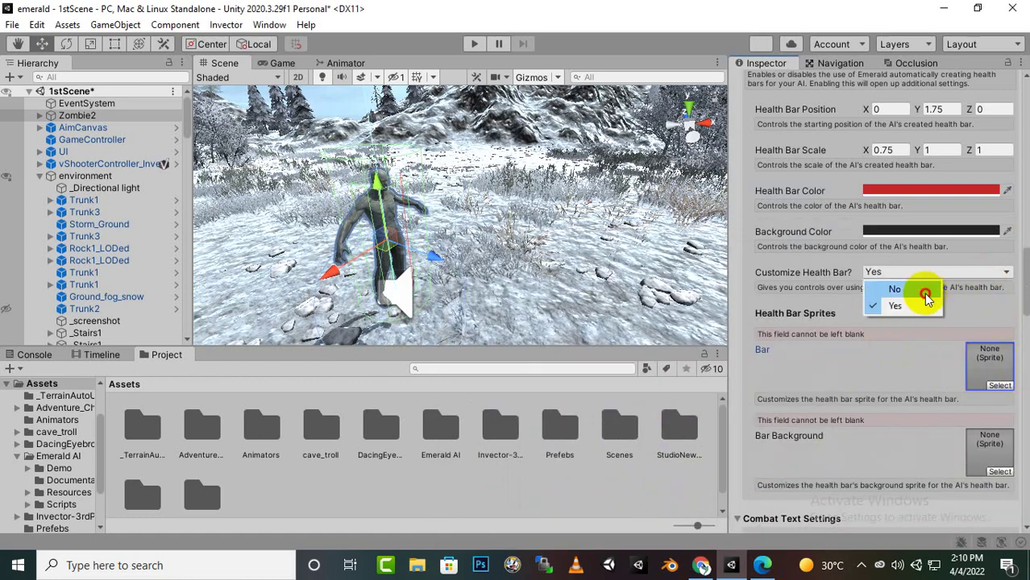
{"action": "left_click", "coordinate": [925, 291]}
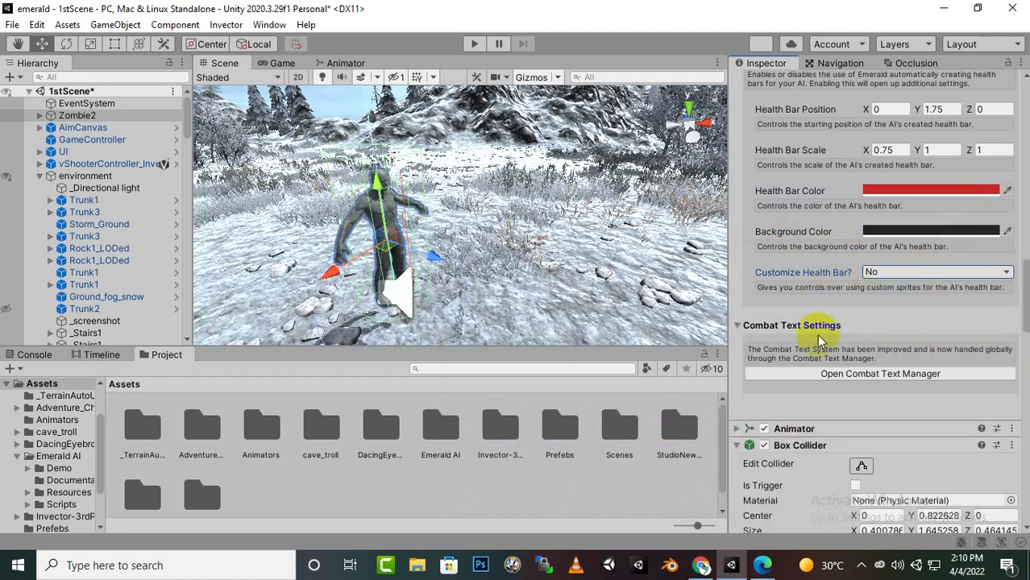
{"action": "left_click", "coordinate": [850, 375]}
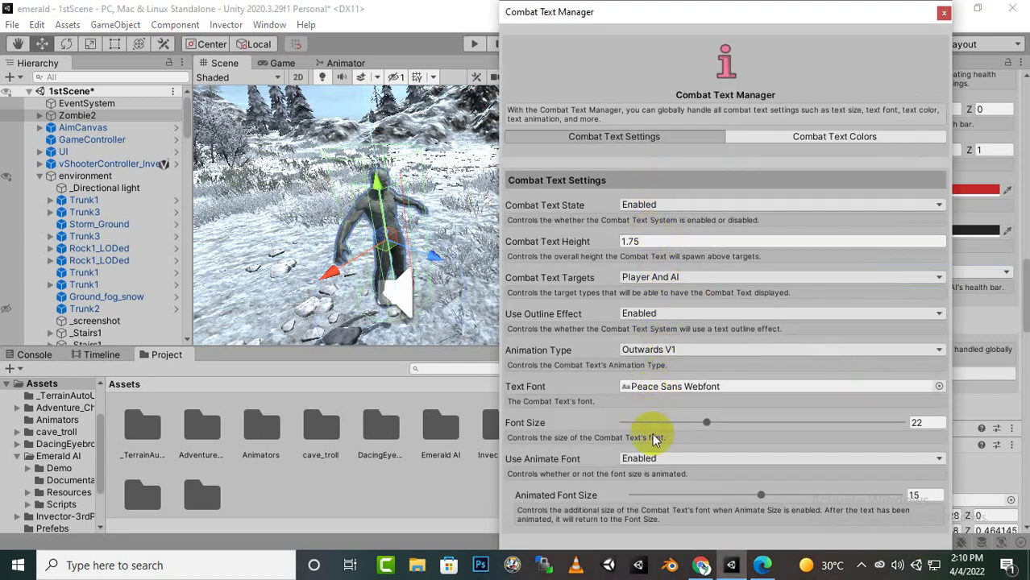
Review the Take Damage colour under Combat Text Colors, then close the Combat Text Manager
{"action": "left_click", "coordinate": [829, 137]}
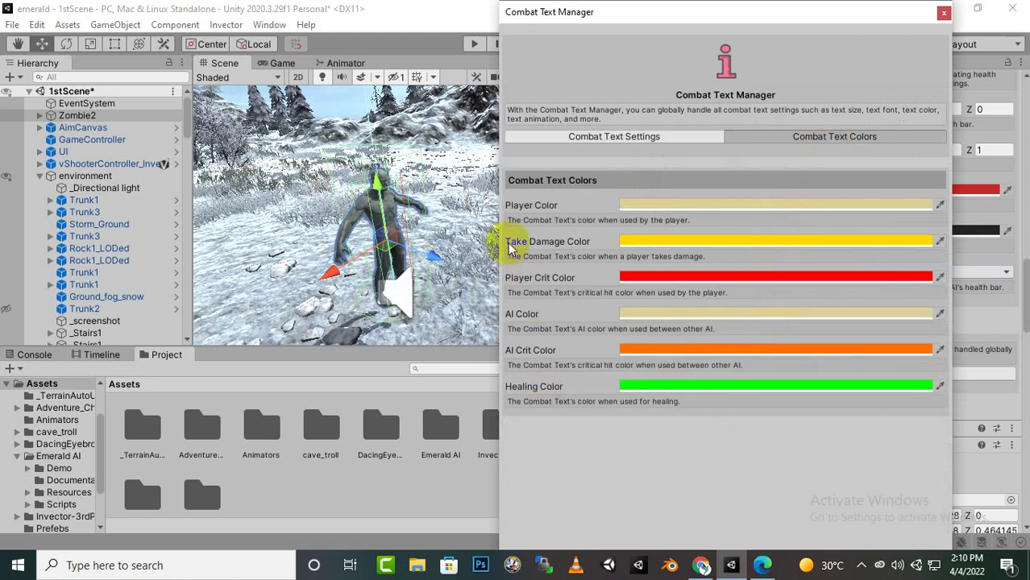
{"action": "left_click", "coordinate": [716, 247]}
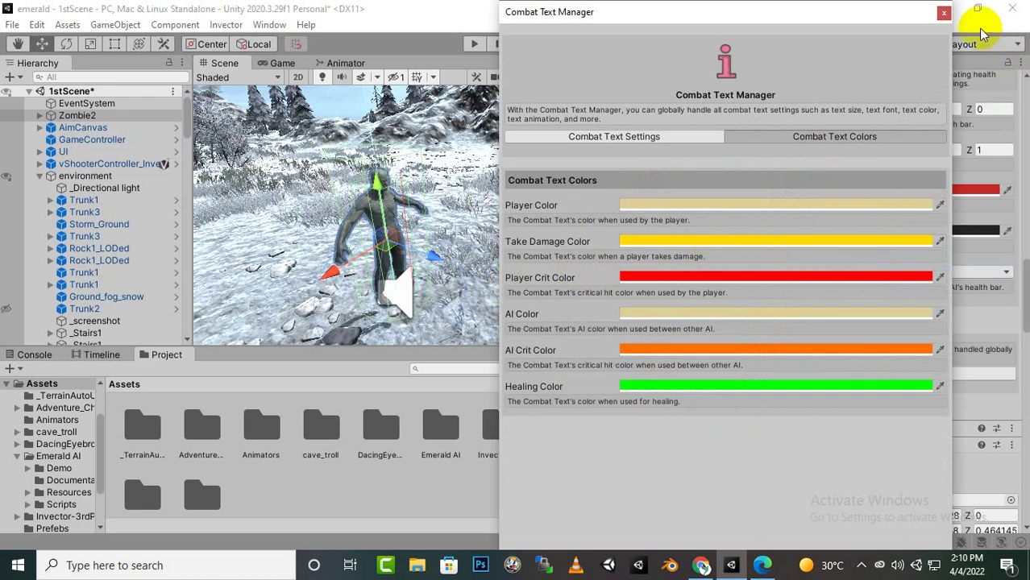
{"action": "left_click", "coordinate": [942, 12]}
{"action": "scroll", "coordinate": [872, 327], "scroll_direction": "up", "scroll_amount": 10}
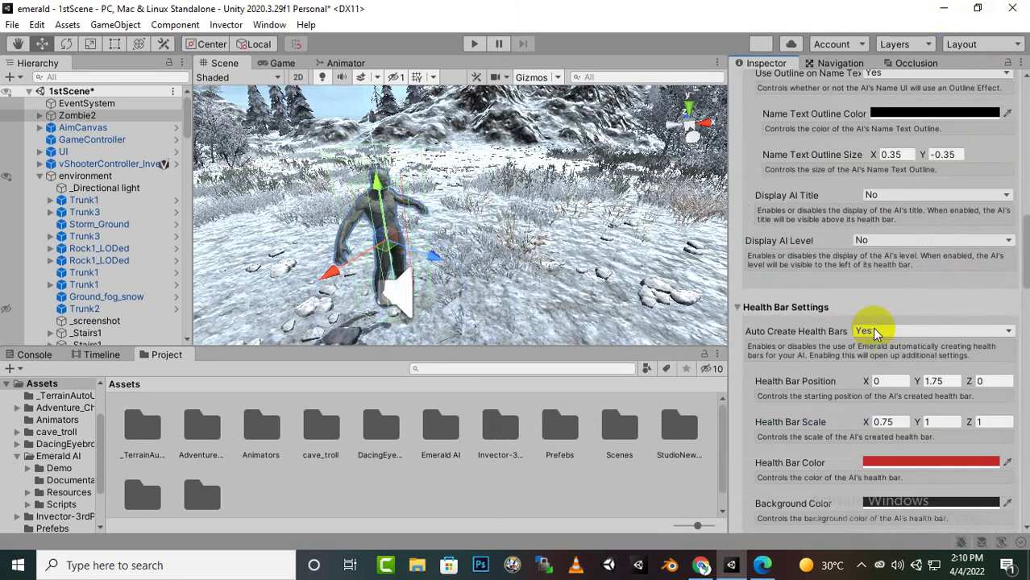
{"action": "scroll", "coordinate": [871, 327], "scroll_direction": "up", "scroll_amount": 3}
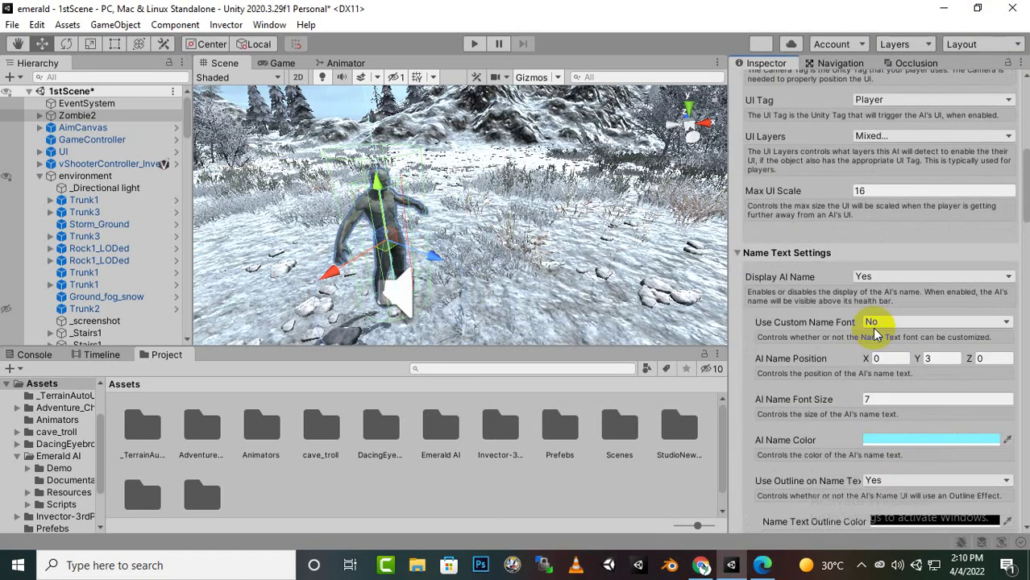
Enter Play mode and run the character forward toward the zombie to see its name and health bar
{"action": "left_click", "coordinate": [474, 43]}
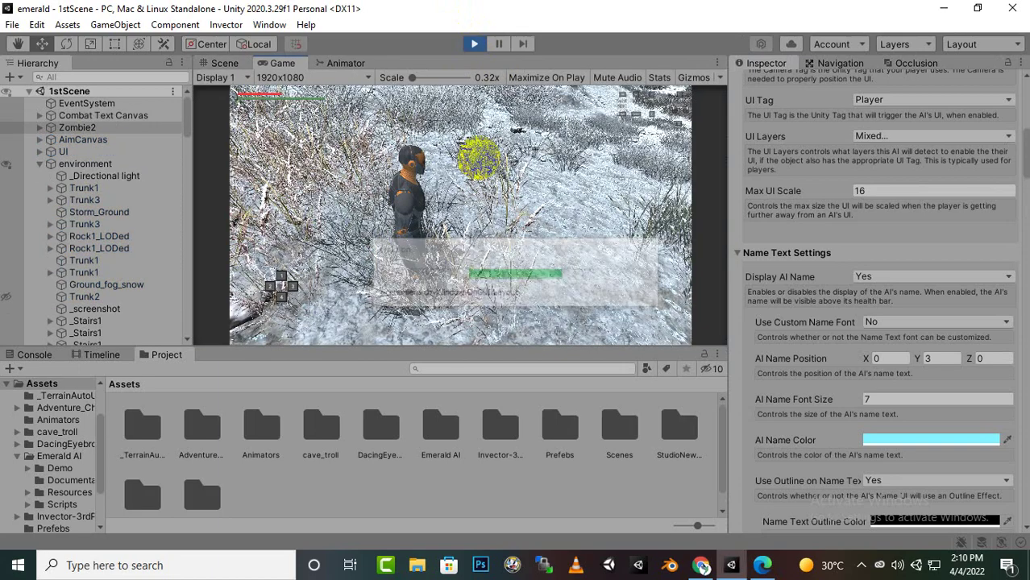
{"action": "left_click", "coordinate": [541, 171]}
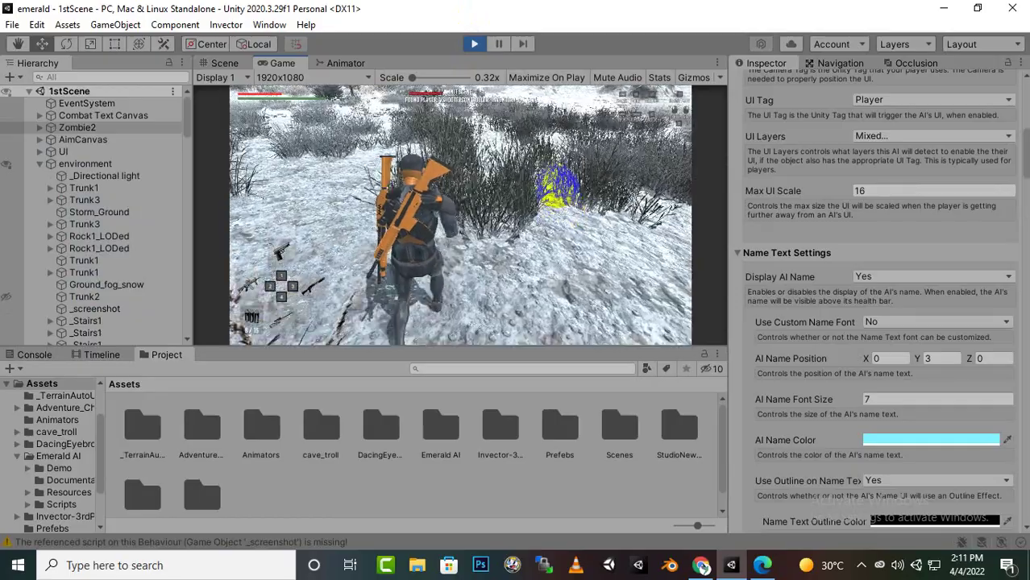
{"action": "key", "text": "w"}
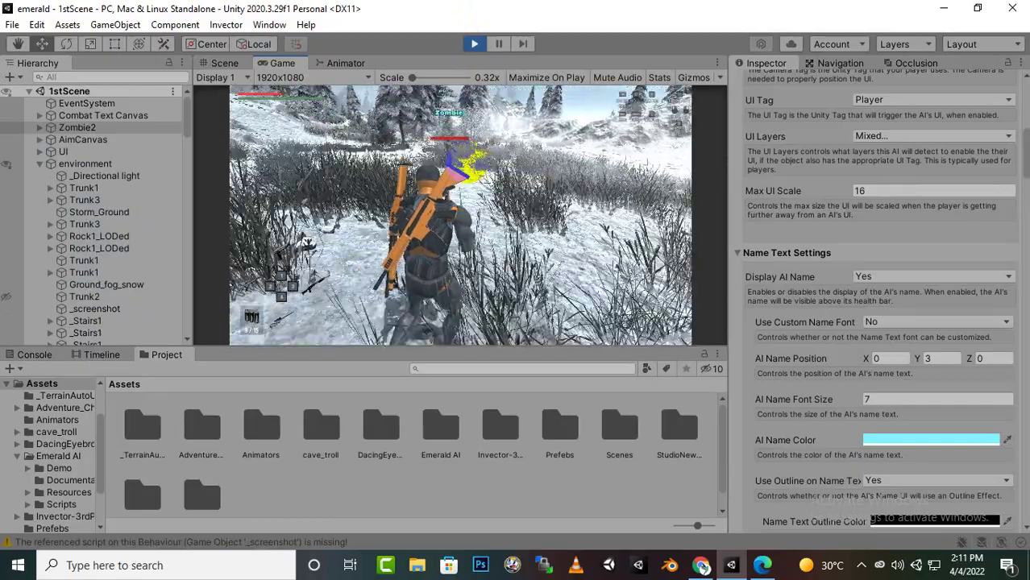
{"action": "key", "text": "w"}
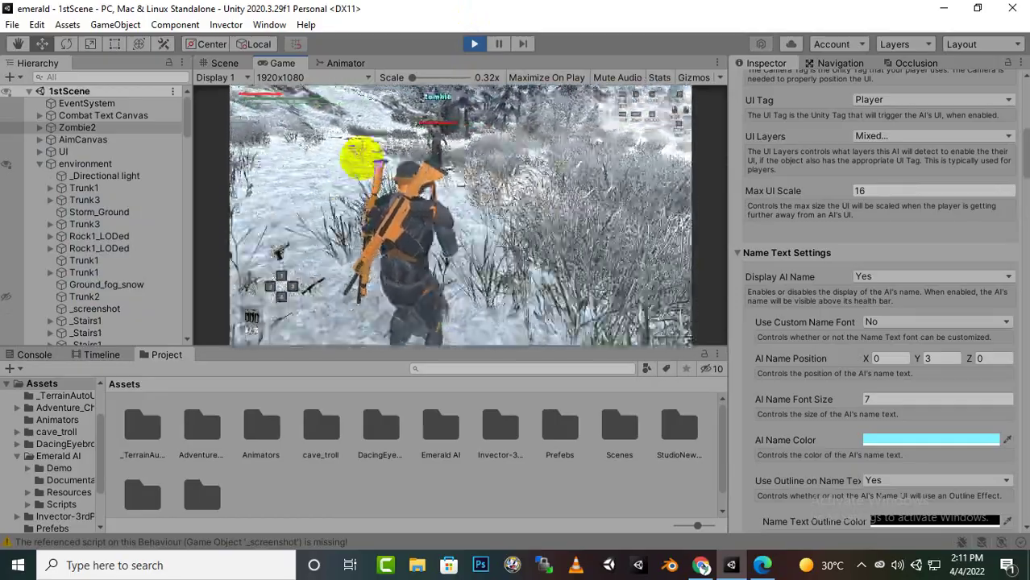
{"action": "key", "text": "w"}
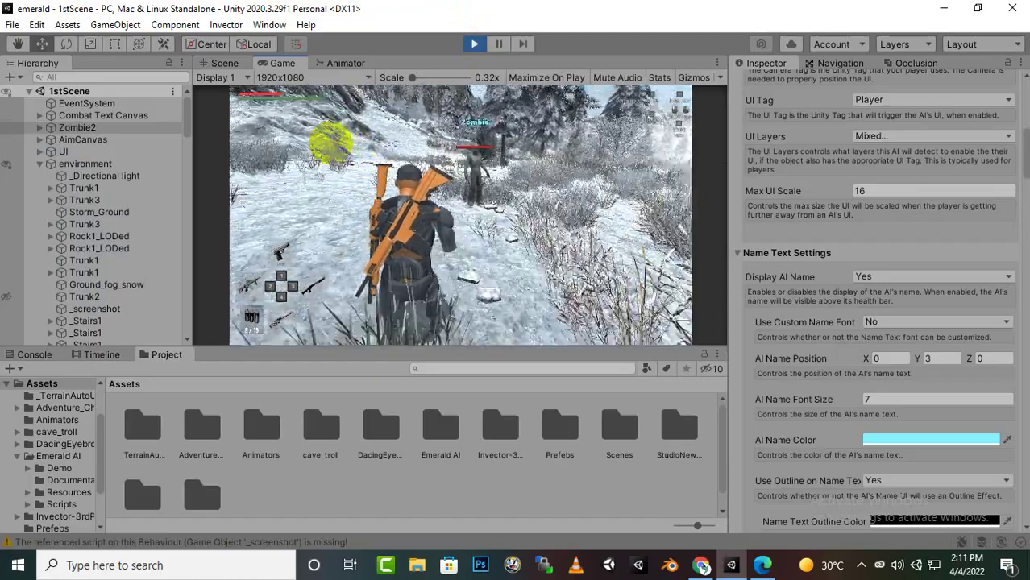
{"action": "key", "text": "w"}
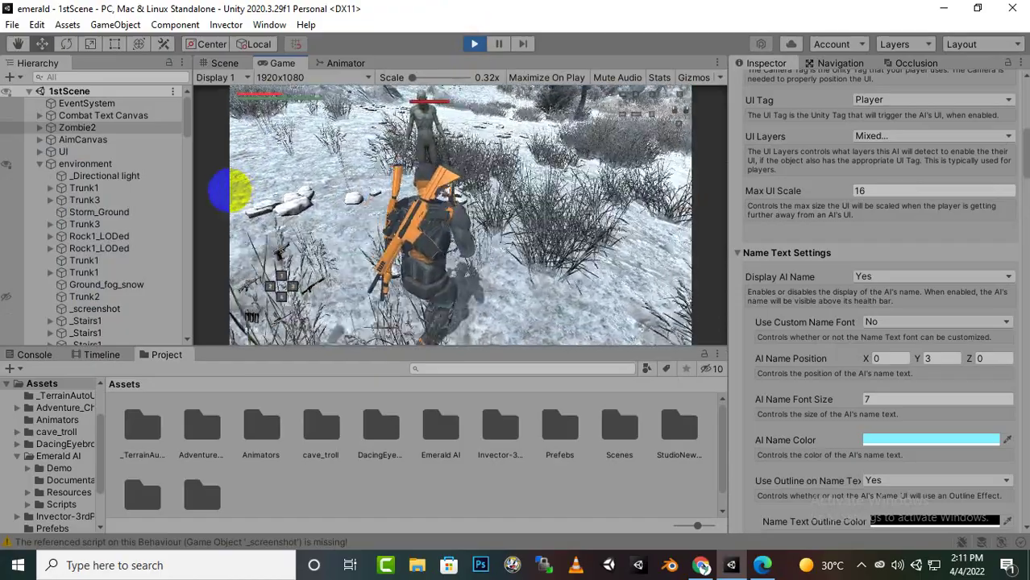
{"action": "key", "text": "w"}
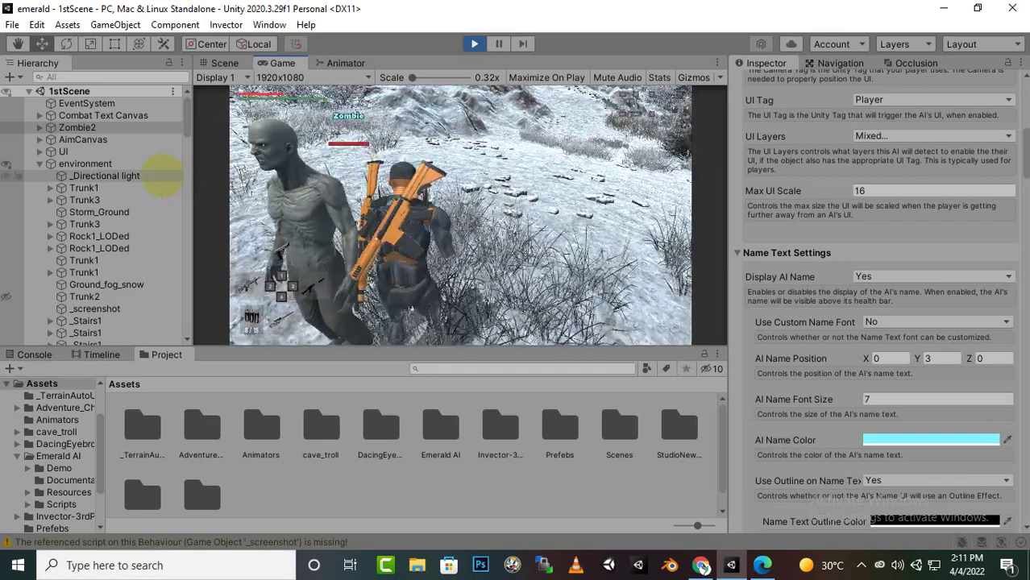
Stop Play mode with Ctrl+P and reselect Zombie2 to show its UI Settings
{"action": "left_click", "coordinate": [162, 179]}
{"action": "right_click", "coordinate": [141, 174]}
{"action": "left_click", "coordinate": [552, 173]}
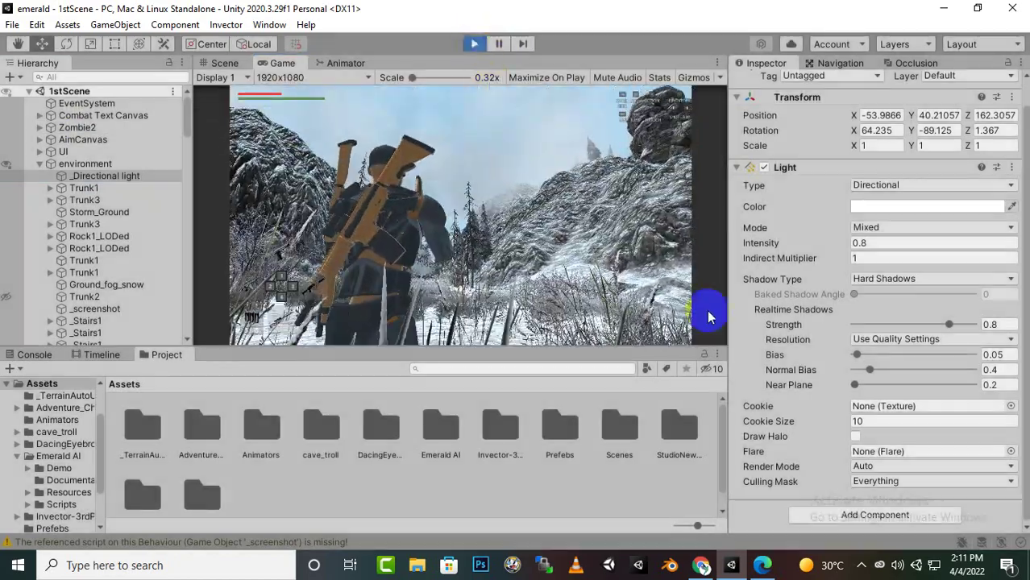
{"action": "key", "text": "ctrl+p"}
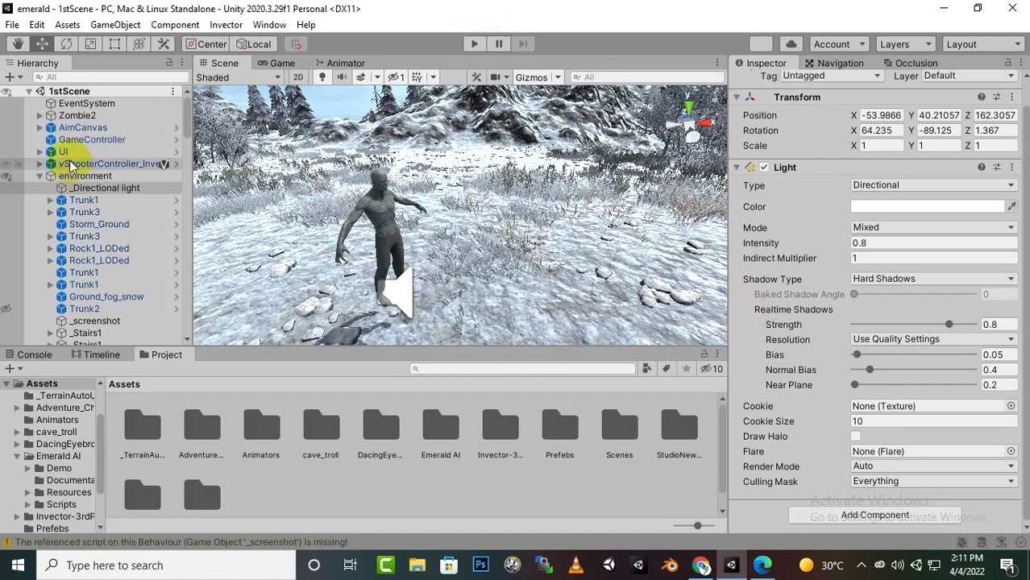
{"action": "left_click", "coordinate": [85, 117]}
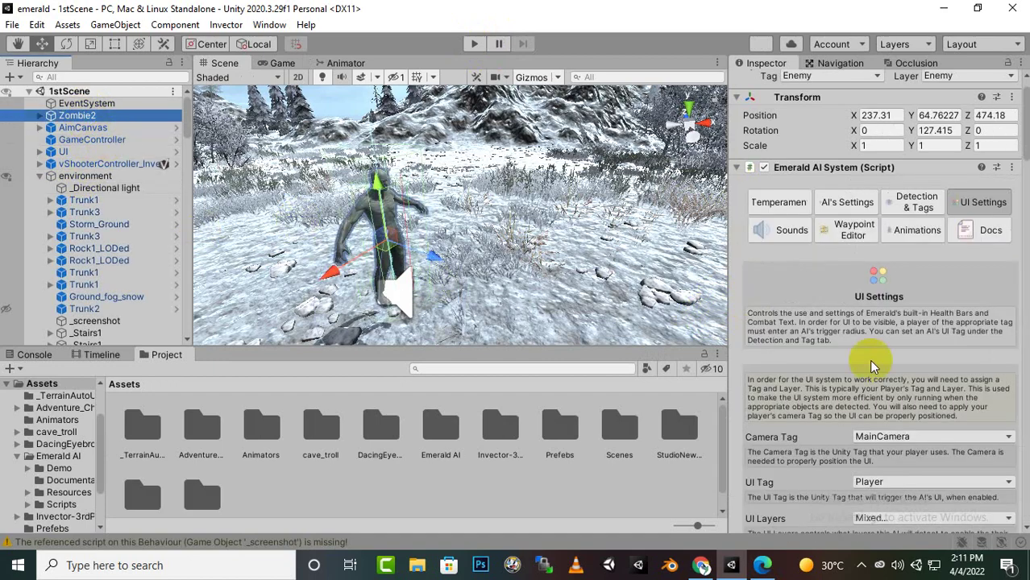
Keep the AI name displayed, set its font size to 9 and Position Y to 2, and save
{"action": "scroll", "coordinate": [918, 378], "scroll_direction": "down", "scroll_amount": 5}
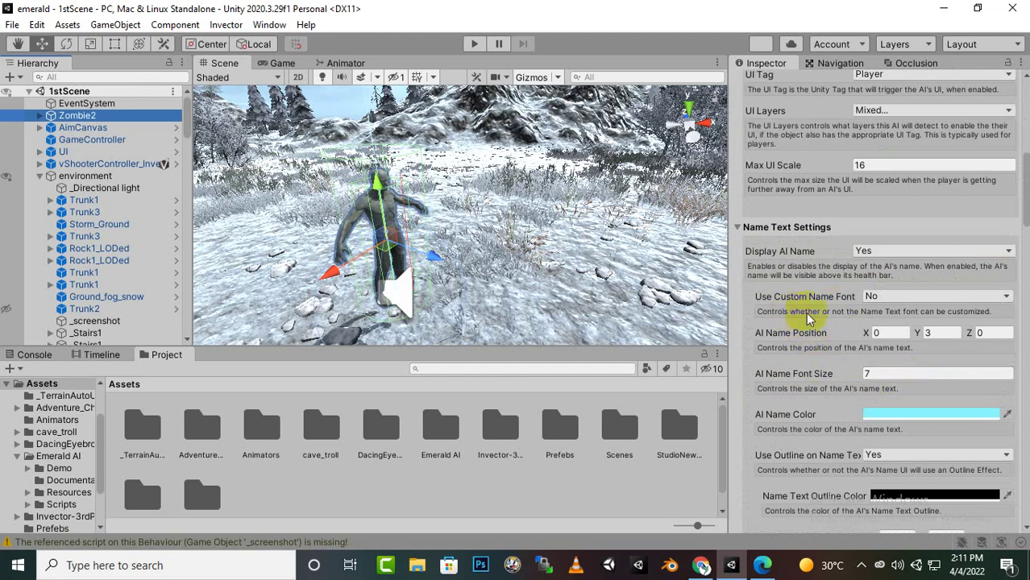
{"action": "left_click", "coordinate": [903, 251]}
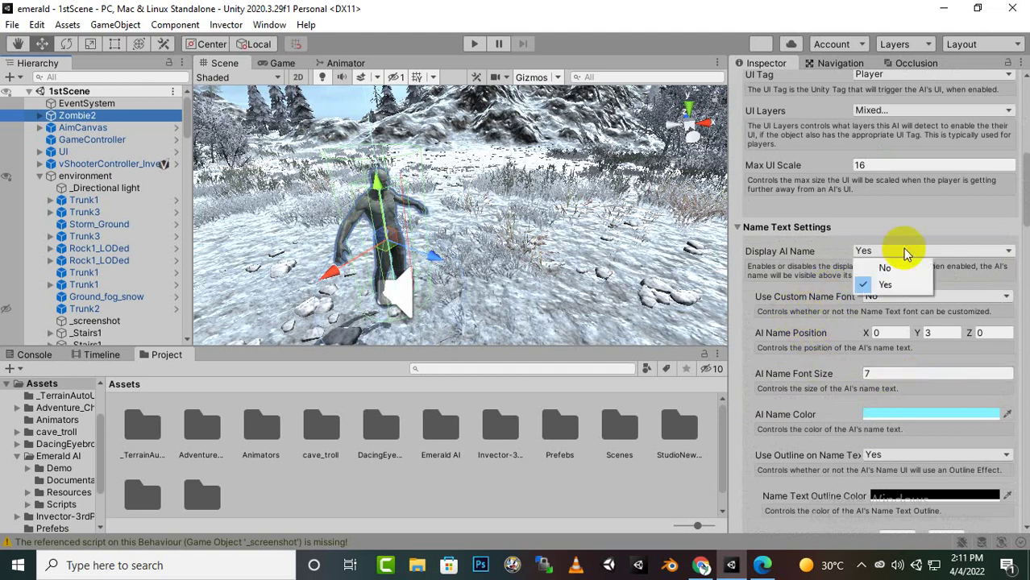
{"action": "left_click", "coordinate": [894, 268]}
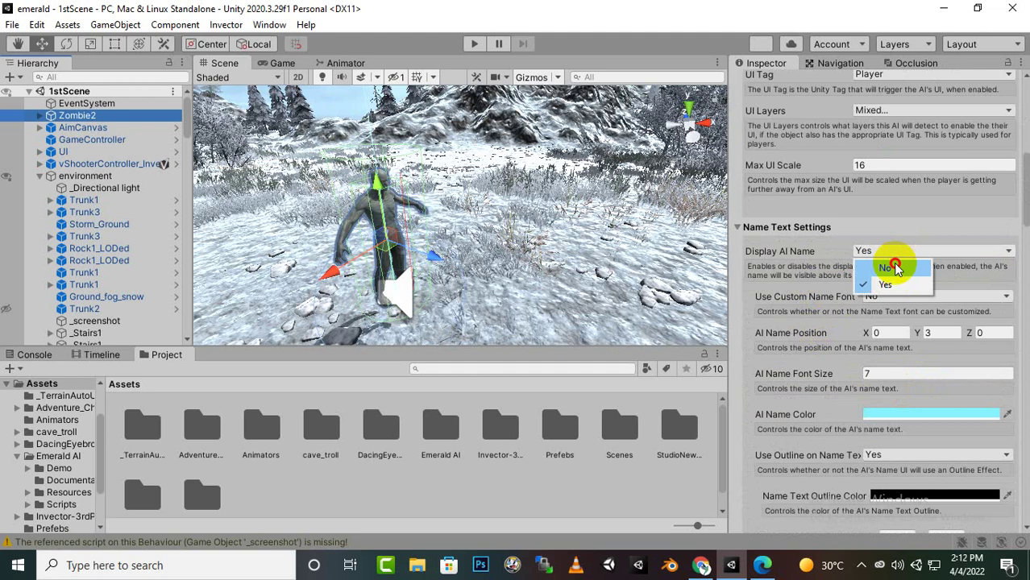
{"action": "left_click", "coordinate": [898, 256]}
{"action": "left_click", "coordinate": [905, 374]}
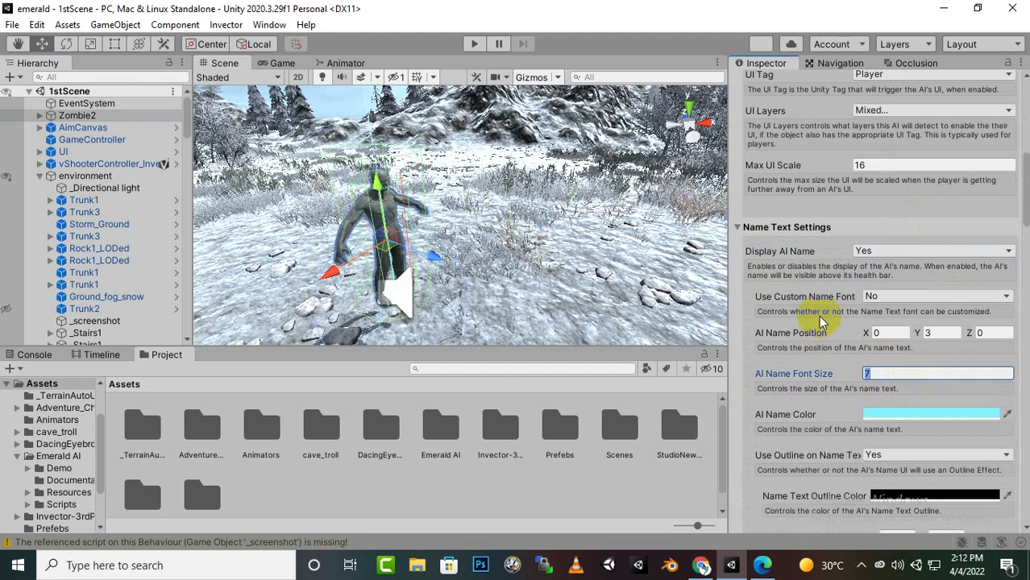
{"action": "type", "text": "9"}
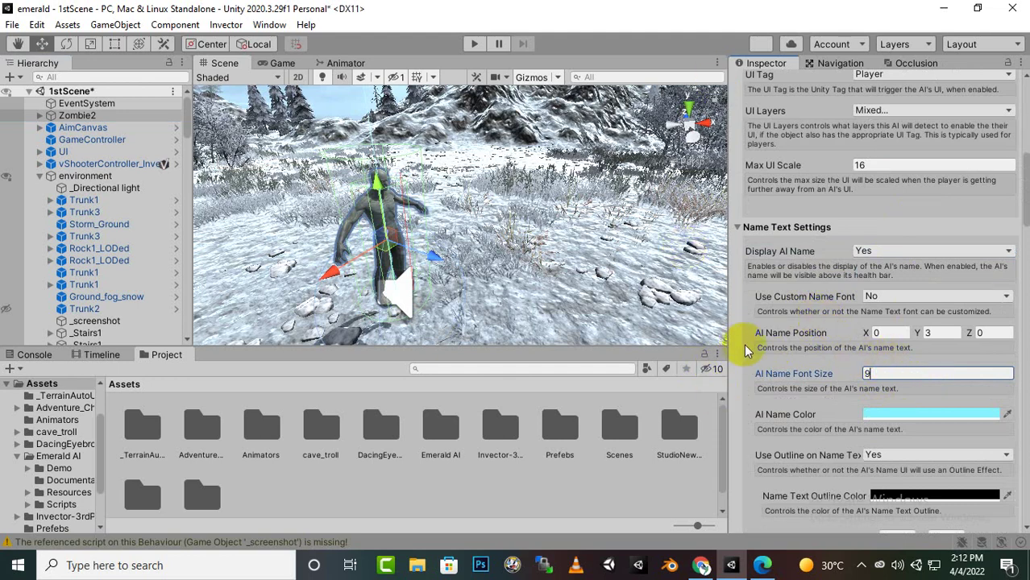
{"action": "left_click", "coordinate": [935, 335]}
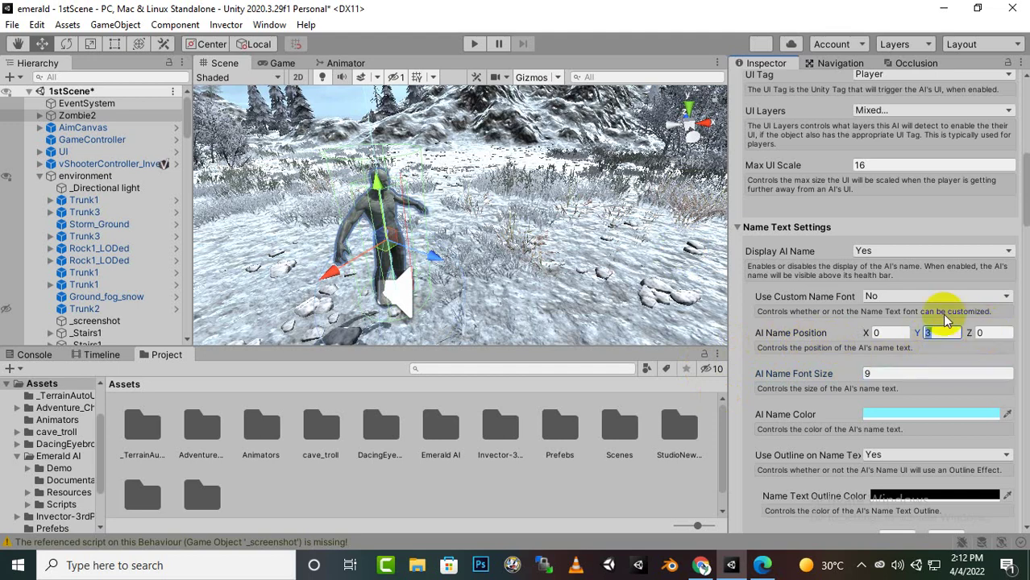
{"action": "type", "text": "2"}
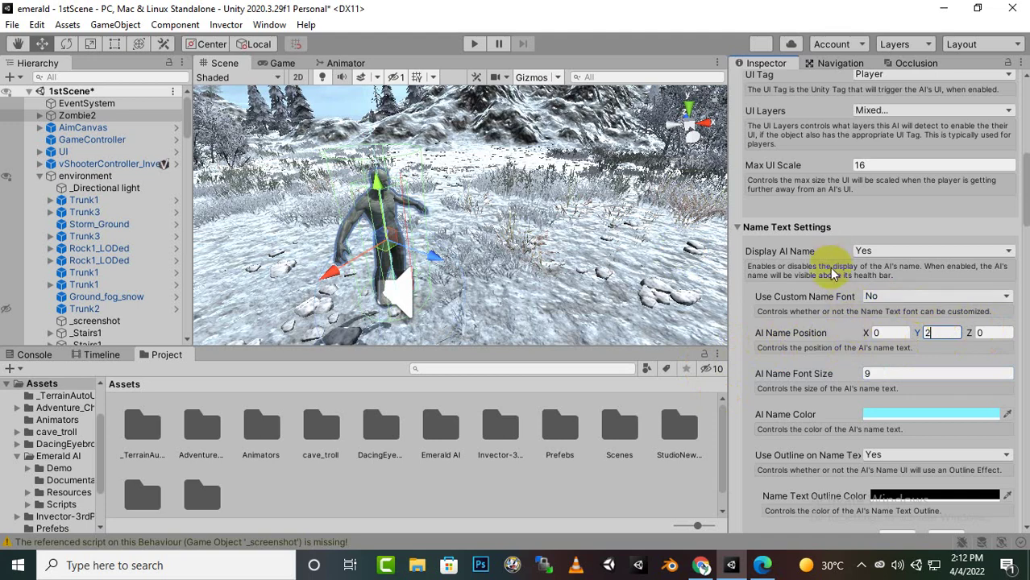
{"action": "key", "text": "ctrl+s"}
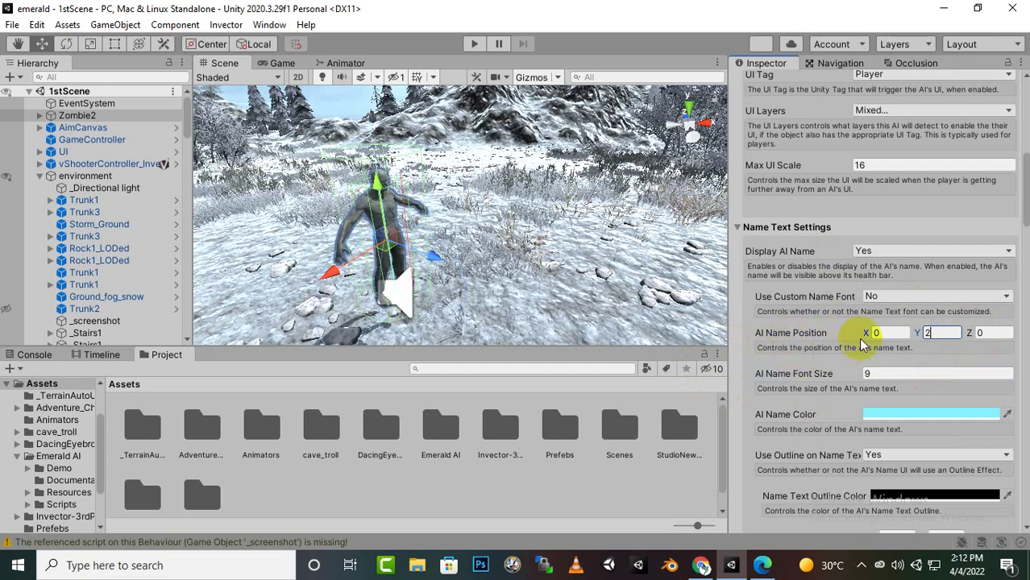
{"action": "scroll", "coordinate": [862, 342], "scroll_direction": "down", "scroll_amount": 3}
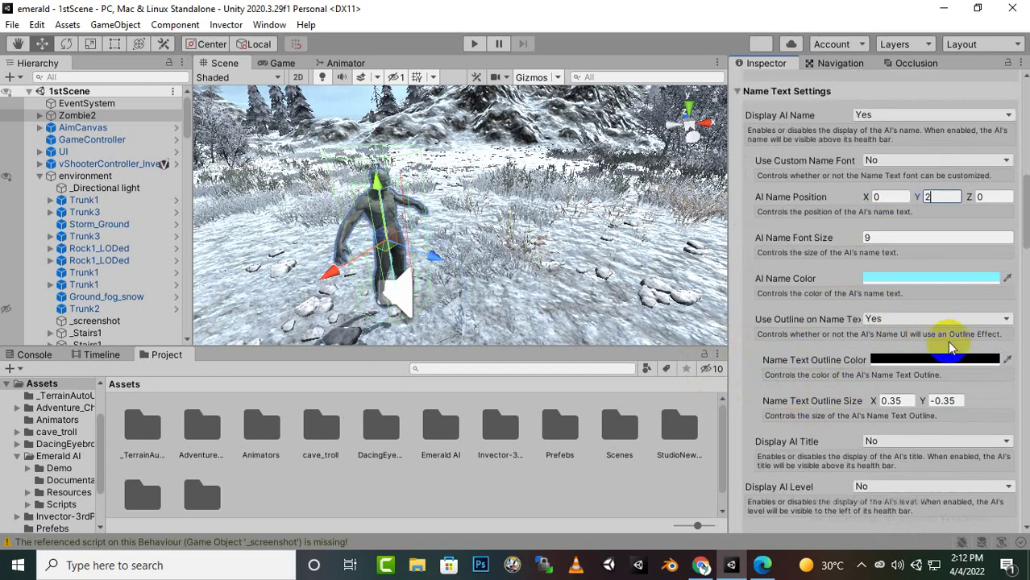
Under Health Bar Settings, change Health Bar Position Y to 2.5 and save the scene
{"action": "scroll", "coordinate": [798, 411], "scroll_direction": "down", "scroll_amount": 6}
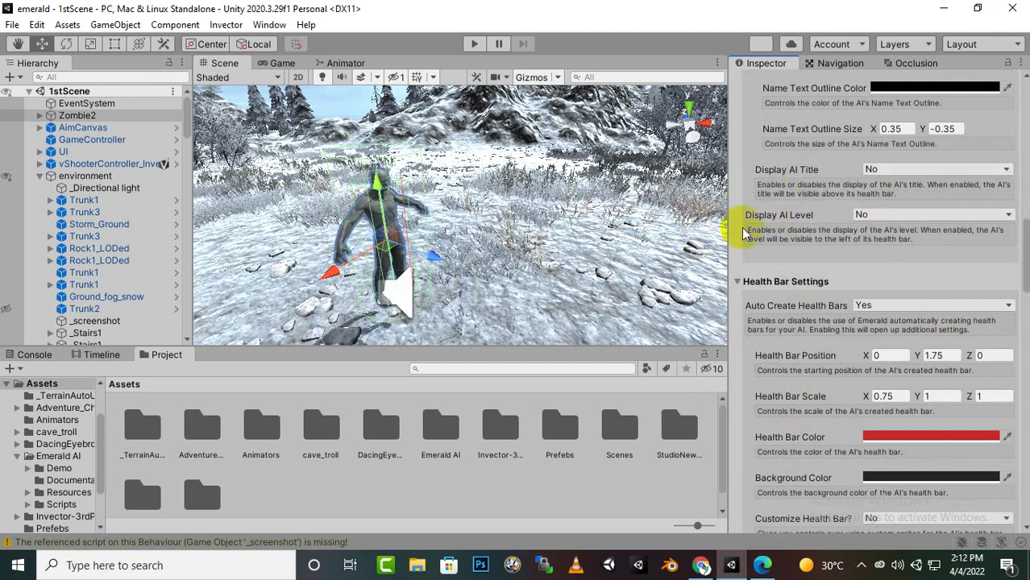
{"action": "left_click", "coordinate": [908, 418]}
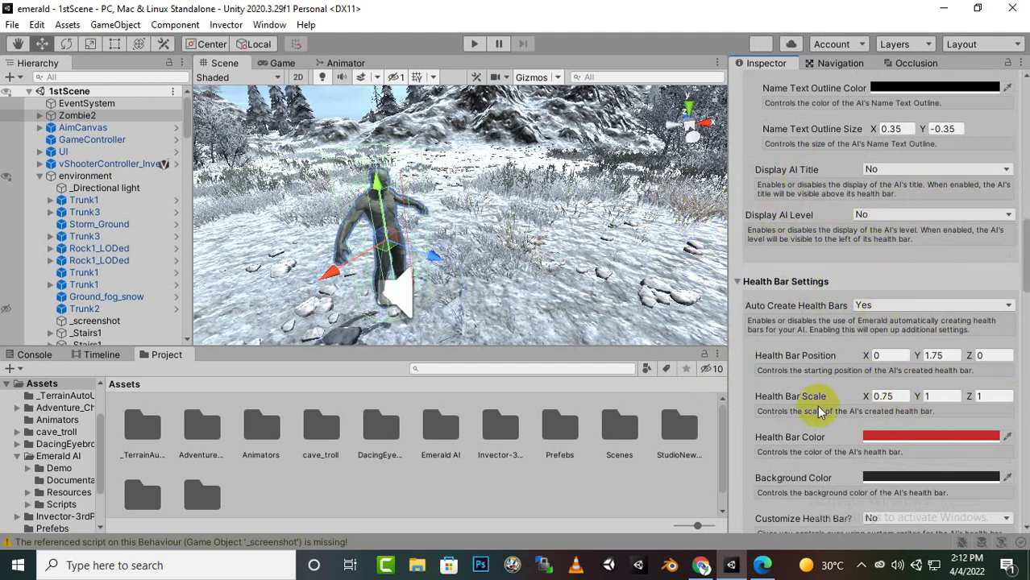
{"action": "left_click", "coordinate": [948, 355]}
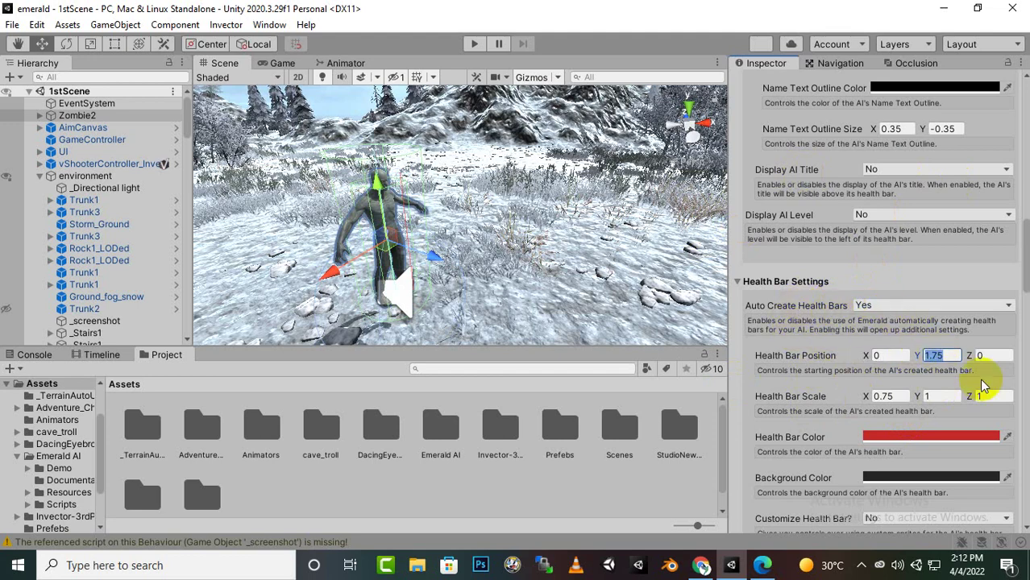
{"action": "type", "text": "2"}
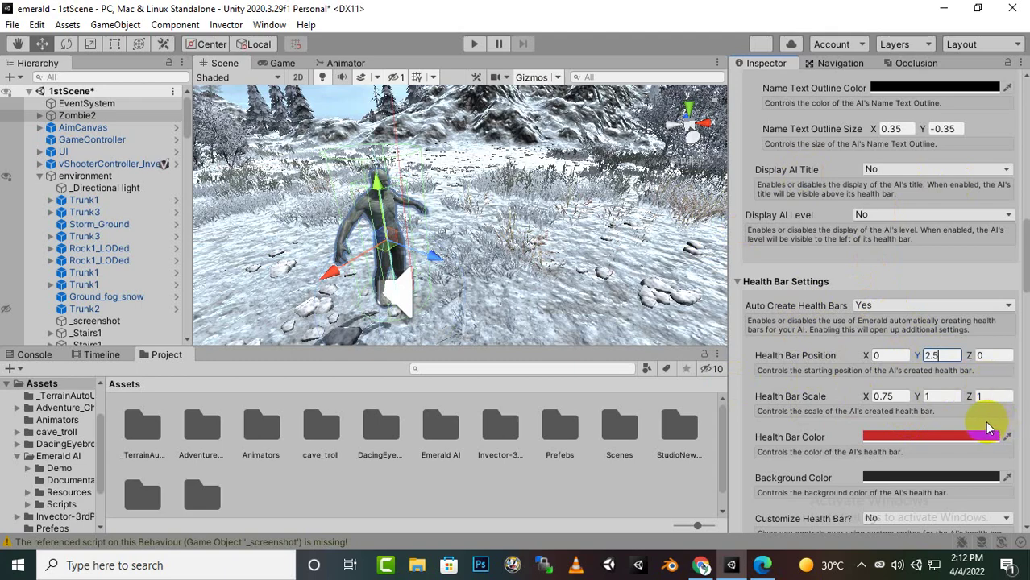
{"action": "key", "text": "ctrl+s"}
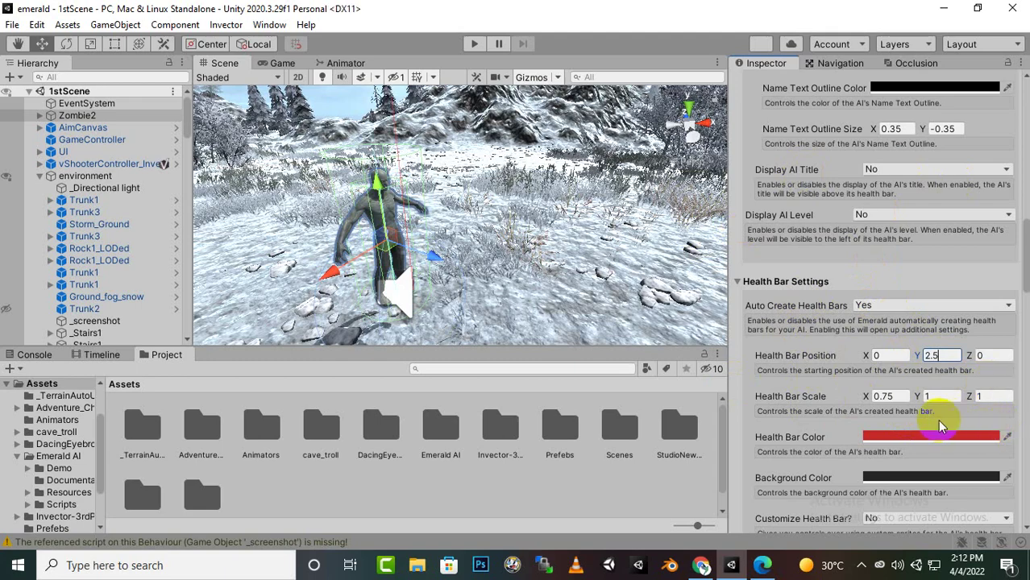
Play-test the scene with the raised health bar, then stop Play mode to resume editing
{"action": "left_click", "coordinate": [480, 45]}
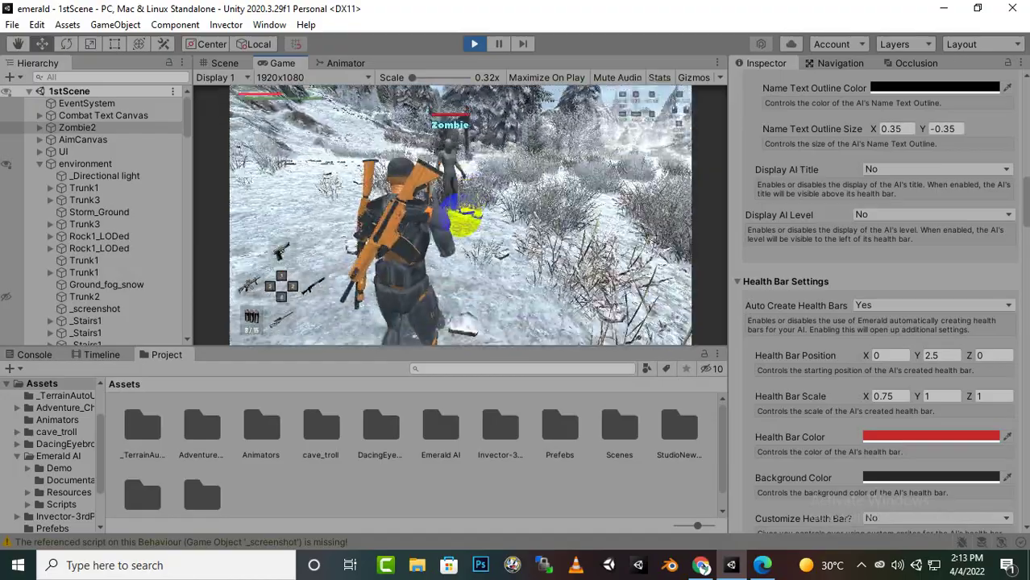
{"action": "left_click", "coordinate": [474, 44]}
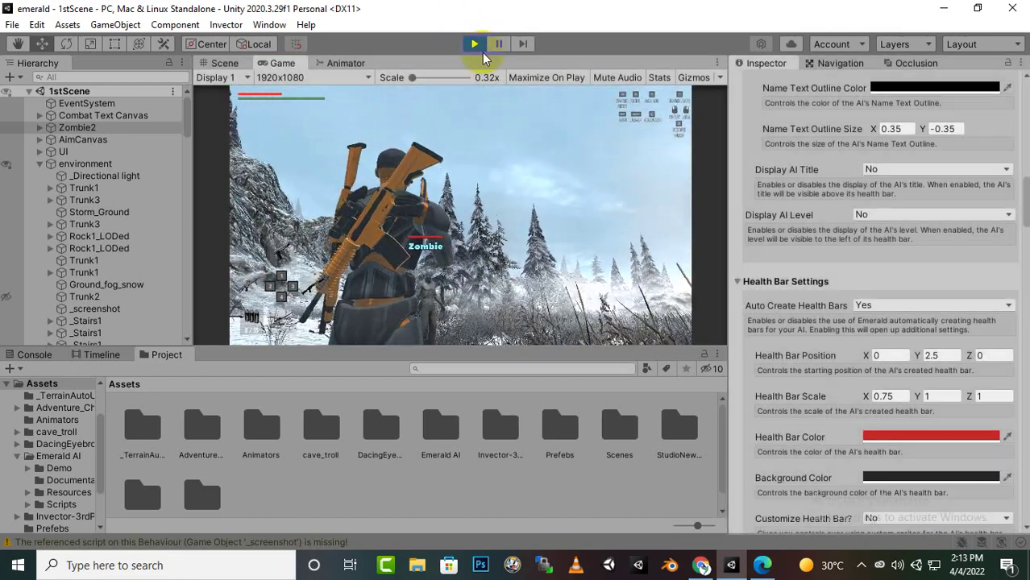
Under AI's Settings > Stats, replace the AI's Name with ZOMBIE
{"action": "scroll", "coordinate": [857, 165], "scroll_direction": "up", "scroll_amount": 10}
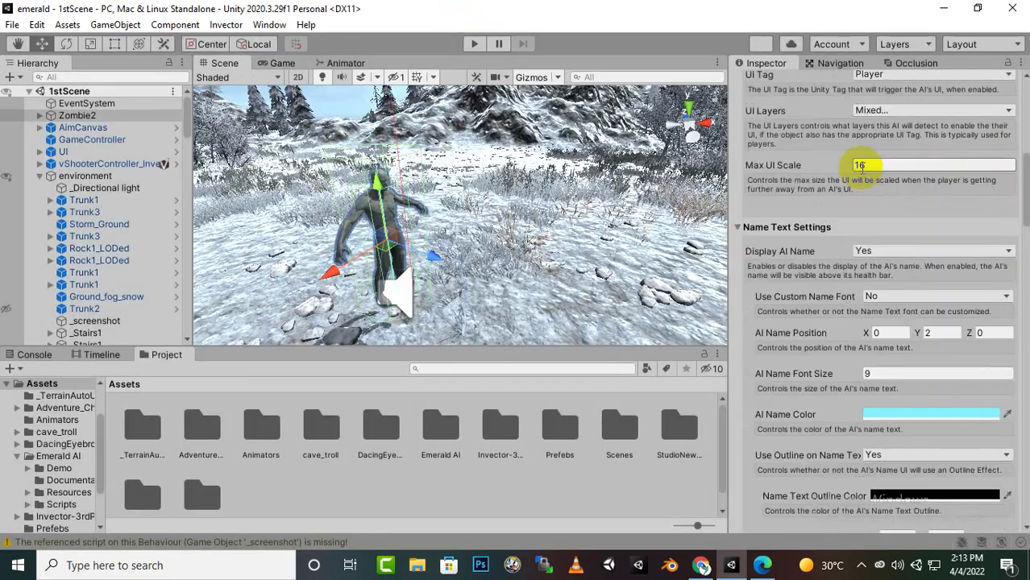
{"action": "left_click", "coordinate": [842, 230]}
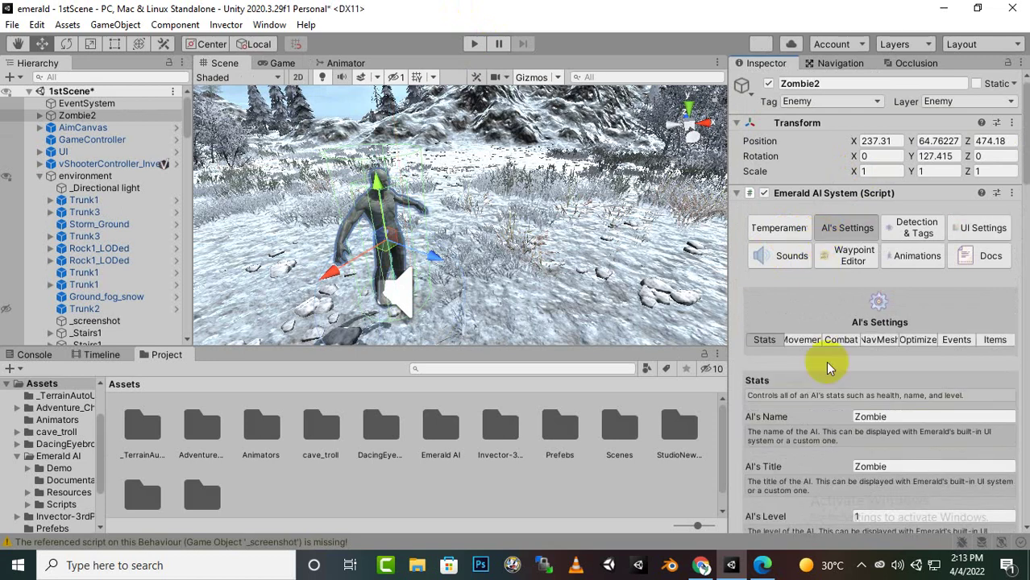
{"action": "left_click", "coordinate": [891, 417]}
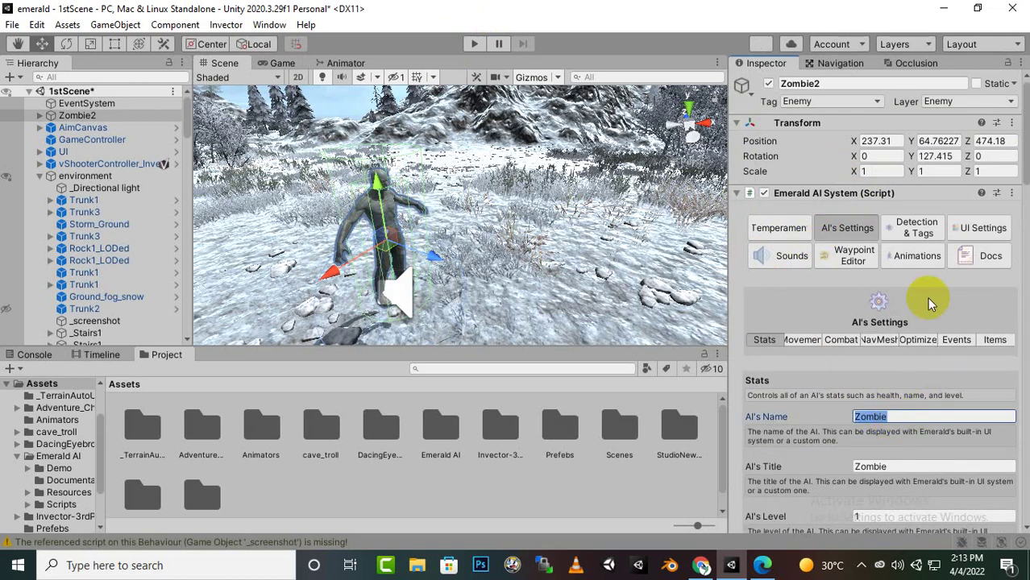
{"action": "type", "text": "ZOMBIE"}
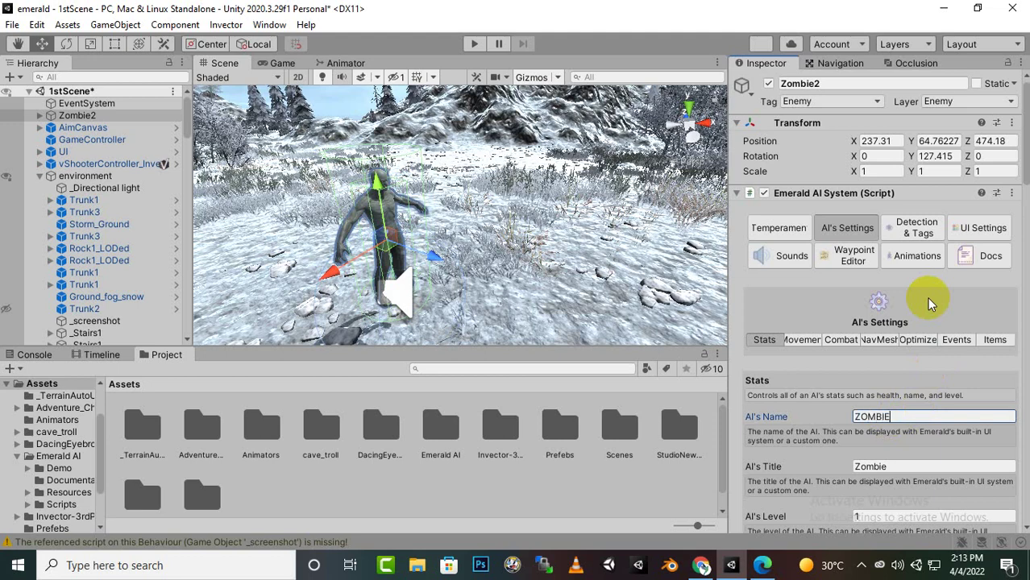
Paste ZOMBIE into AI's Title as well, then save the scene
{"action": "left_click", "coordinate": [913, 469]}
{"action": "left_click", "coordinate": [878, 416]}
{"action": "key", "text": "ctrl+c"}
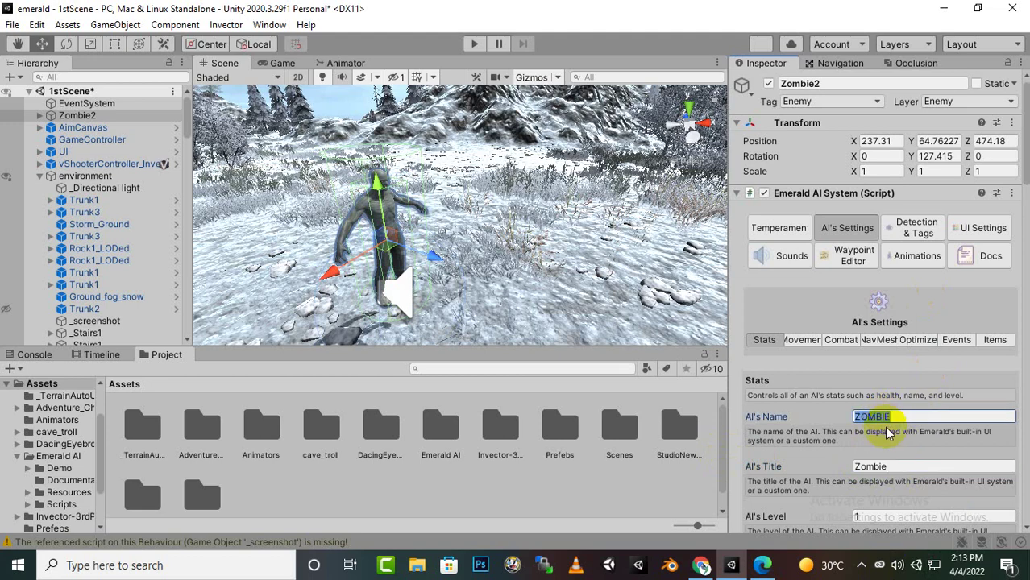
{"action": "left_click", "coordinate": [906, 466]}
{"action": "key", "text": "ctrl+v"}
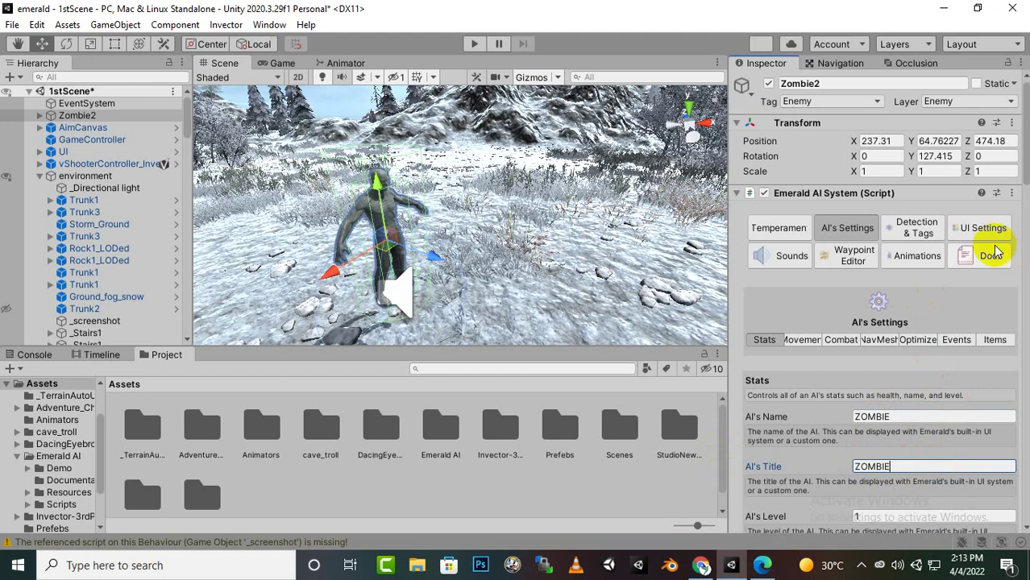
{"action": "key", "text": "ctrl+s"}
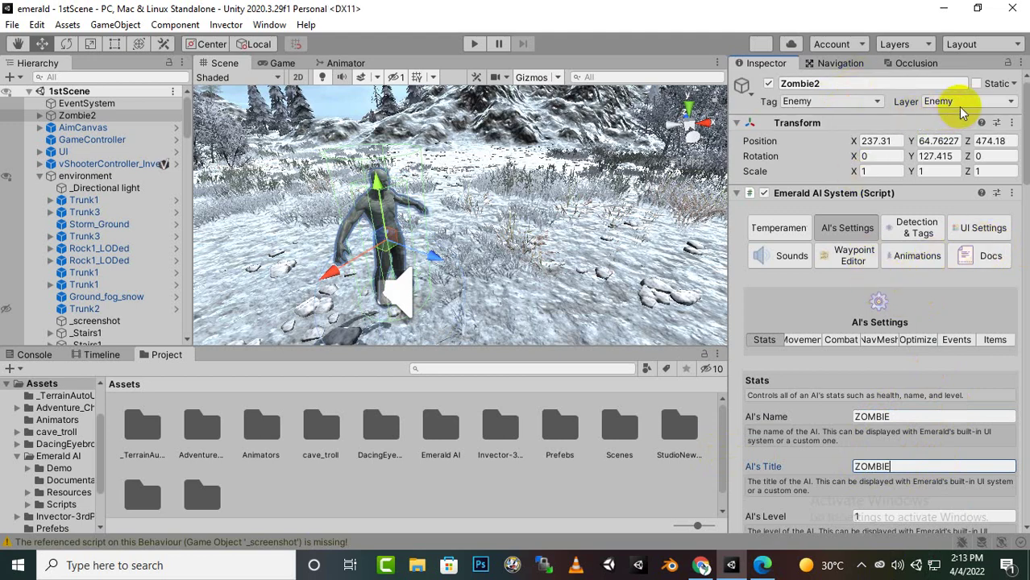
{"action": "scroll", "coordinate": [896, 383], "scroll_direction": "down", "scroll_amount": 3}
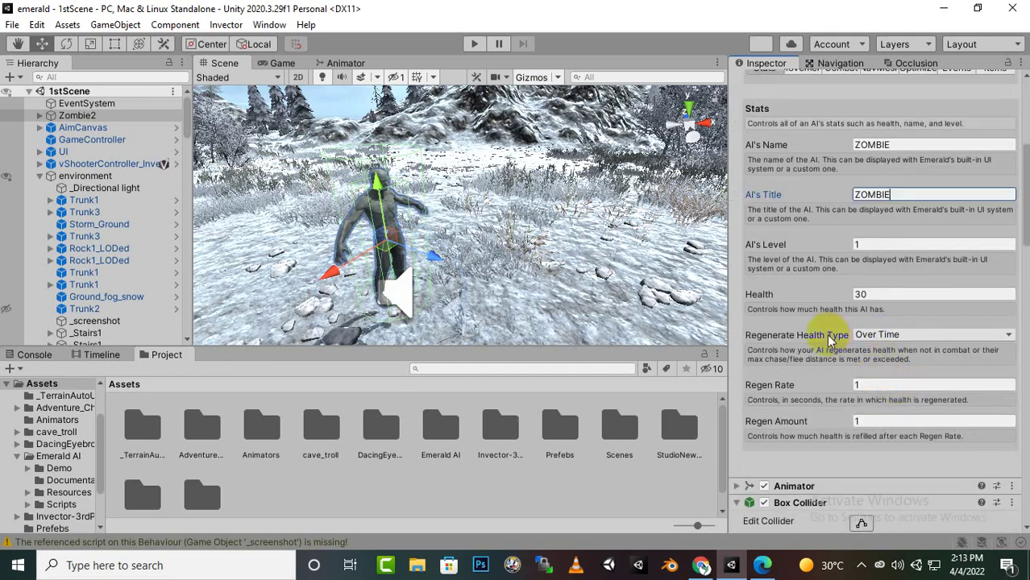
{"action": "scroll", "coordinate": [858, 347], "scroll_direction": "up", "scroll_amount": 3}
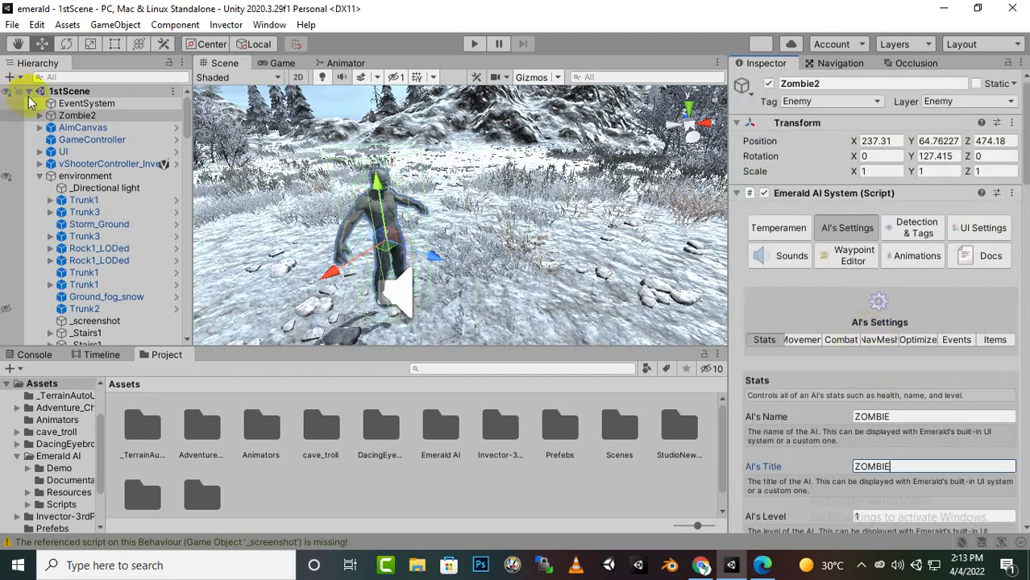
{"action": "left_click", "coordinate": [126, 165]}
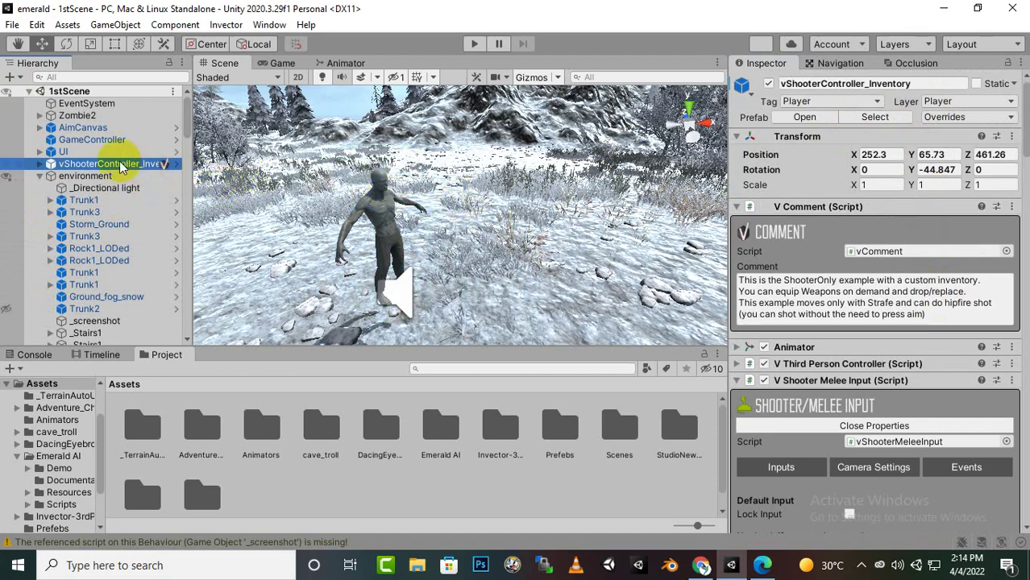
{"action": "left_click", "coordinate": [105, 115]}
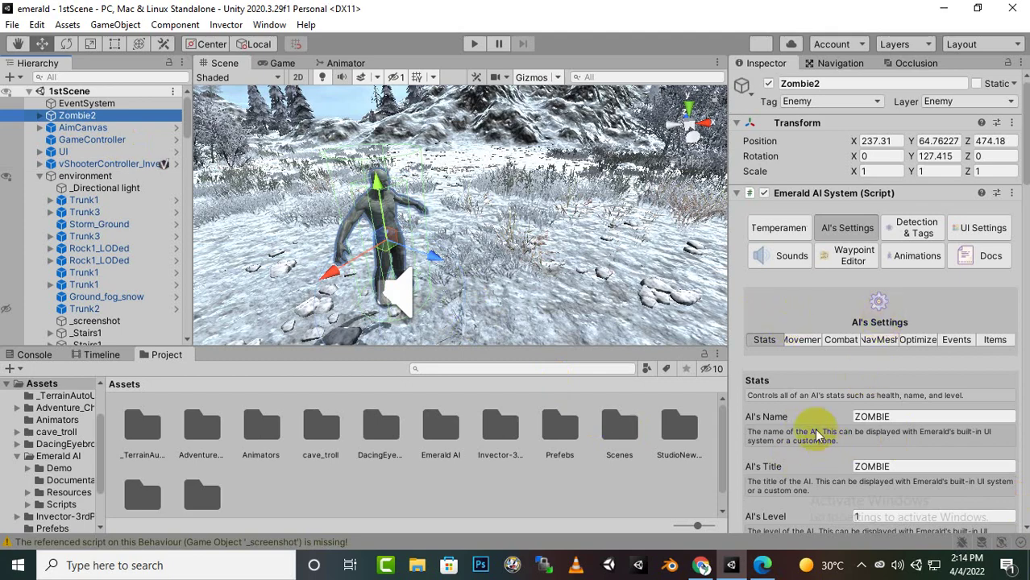
{"action": "scroll", "coordinate": [828, 403], "scroll_direction": "down", "scroll_amount": 5}
{"action": "scroll", "coordinate": [826, 392], "scroll_direction": "up", "scroll_amount": 5}
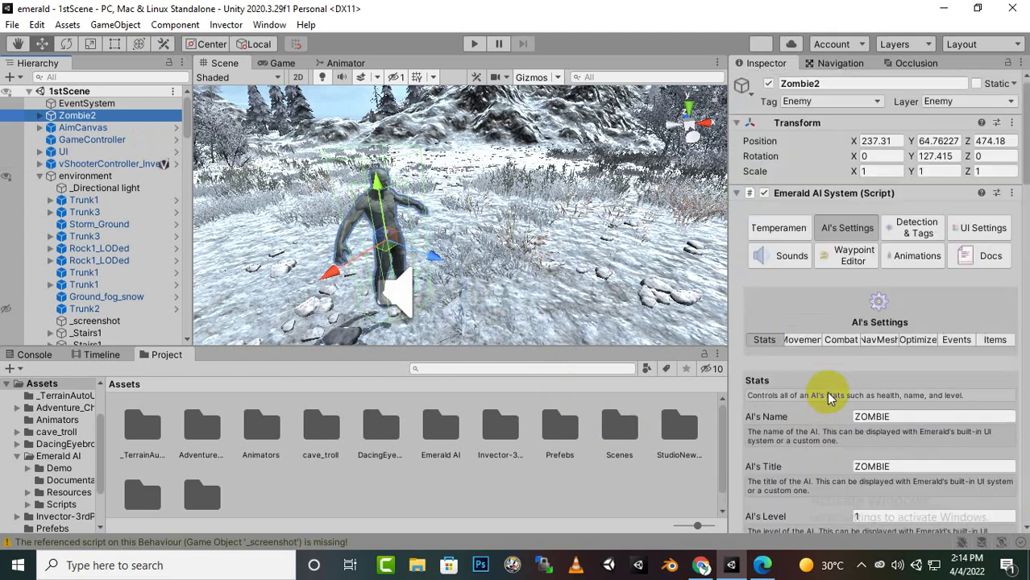
Open Detection & Tags and review Hit Transform 1.5, Line Of Sight detection, and Closest targeting
{"action": "left_click", "coordinate": [937, 231]}
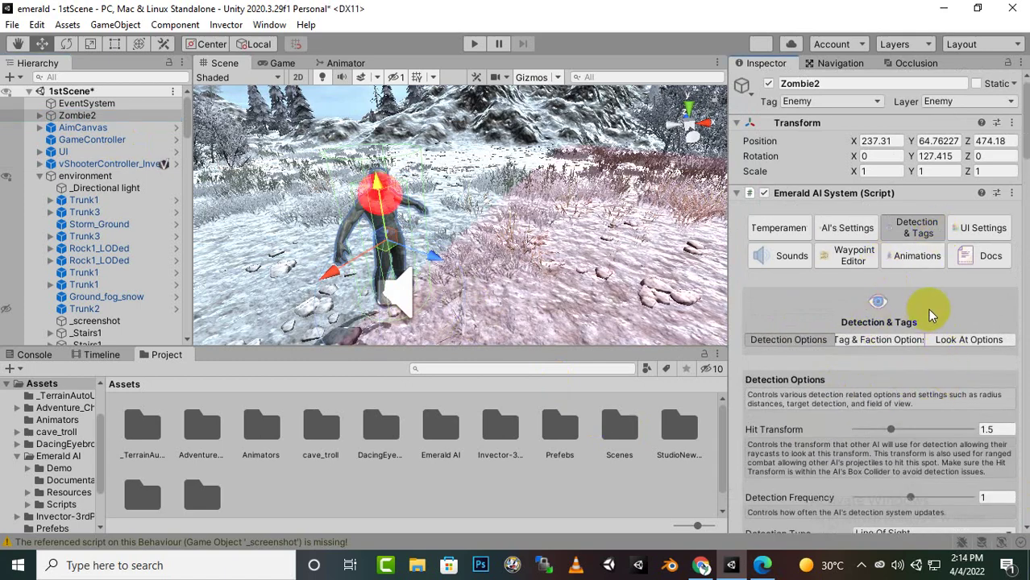
{"action": "scroll", "coordinate": [801, 316], "scroll_direction": "down", "scroll_amount": 7}
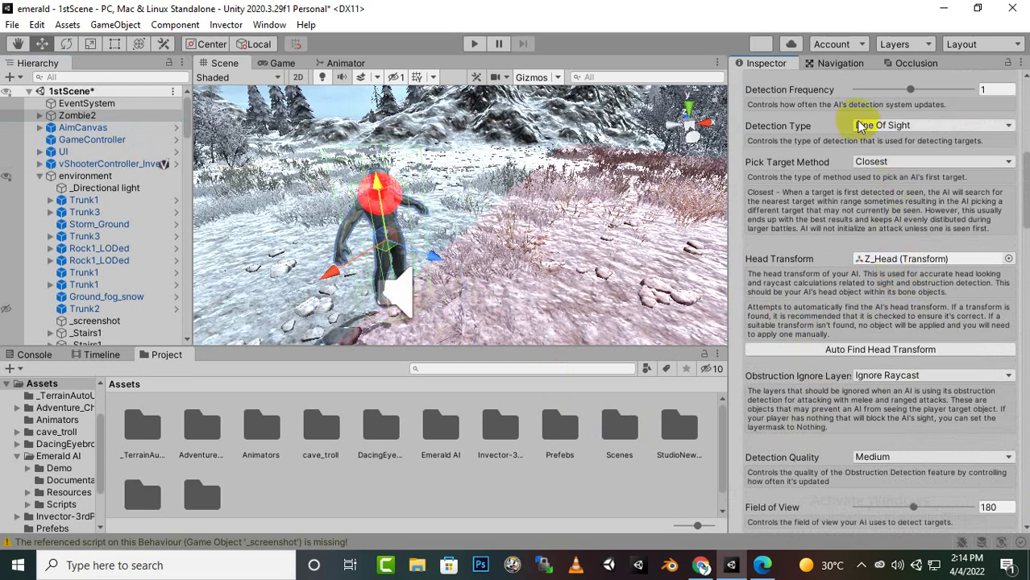
{"action": "scroll", "coordinate": [871, 435], "scroll_direction": "down", "scroll_amount": 12}
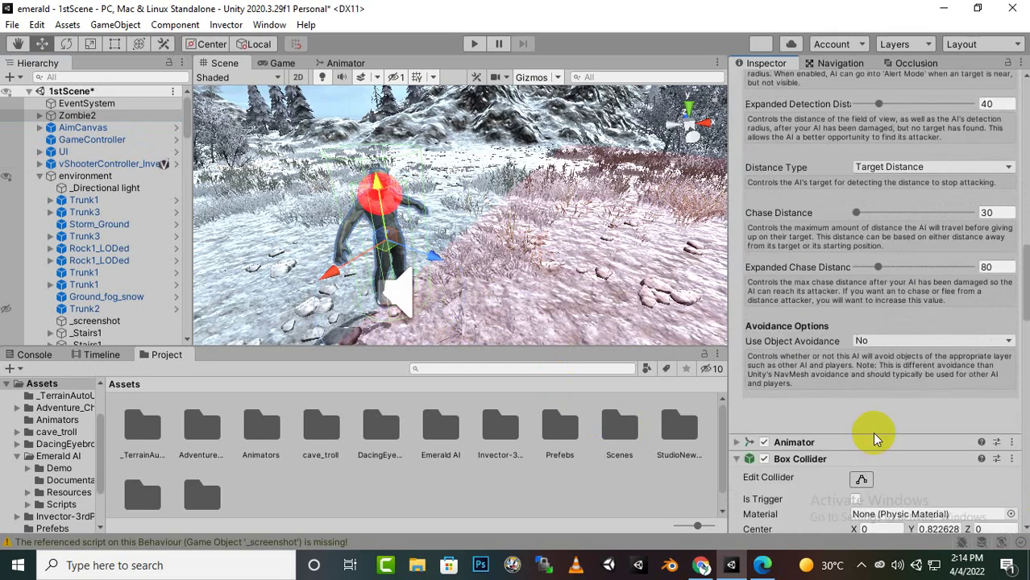
{"action": "scroll", "coordinate": [870, 433], "scroll_direction": "up", "scroll_amount": 15}
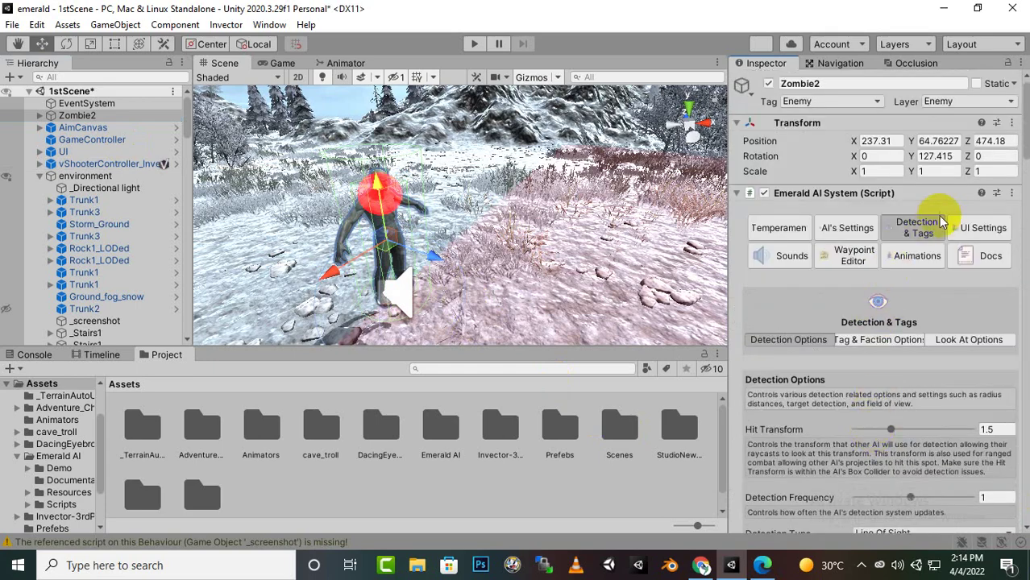
Browse the Tag and Faction options under Detection & Tags
{"action": "left_click", "coordinate": [878, 339]}
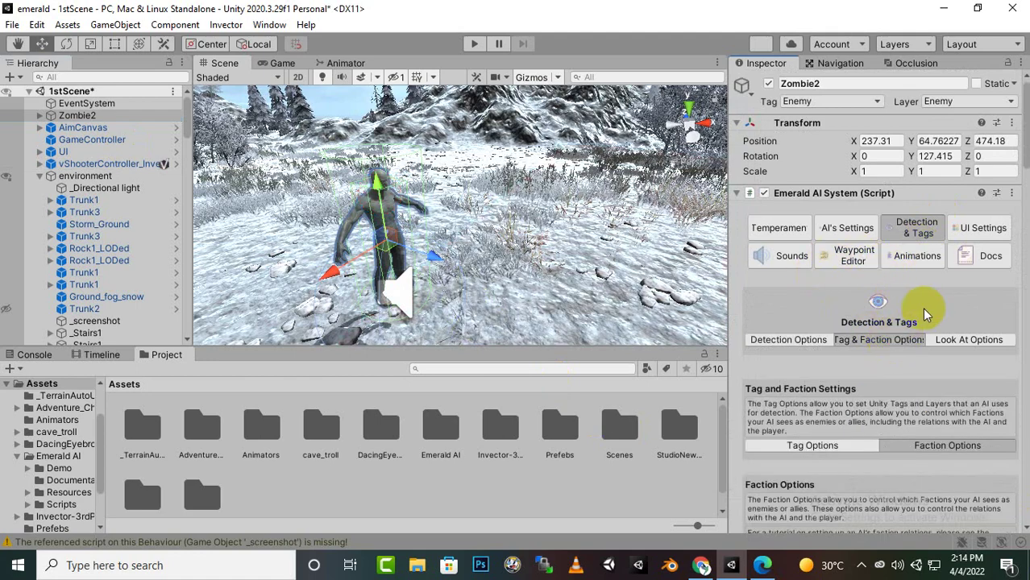
{"action": "scroll", "coordinate": [919, 306], "scroll_direction": "down", "scroll_amount": 2}
{"action": "left_click", "coordinate": [919, 306]}
{"action": "left_click", "coordinate": [842, 309]}
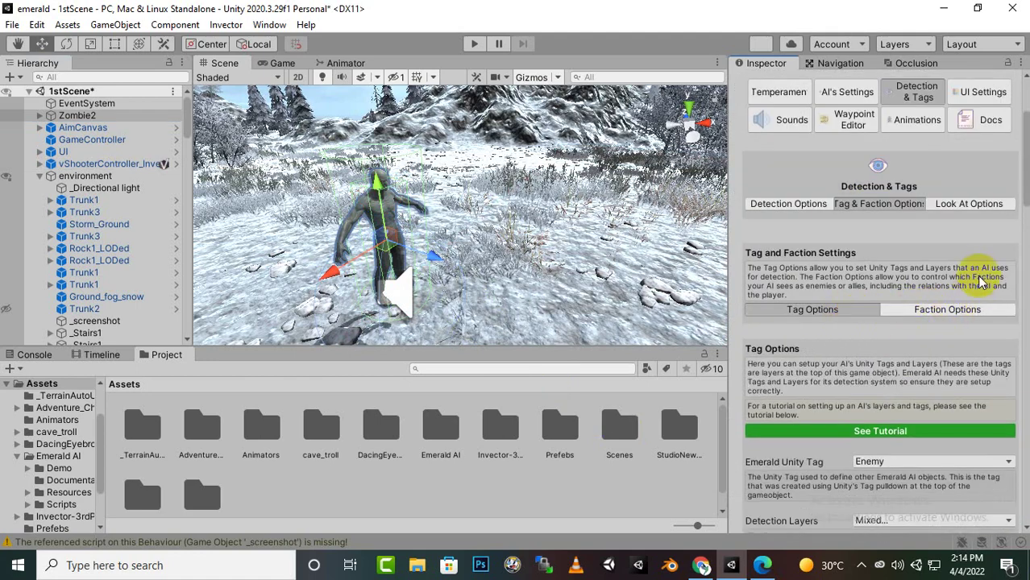
{"action": "scroll", "coordinate": [979, 274], "scroll_direction": "down", "scroll_amount": 5}
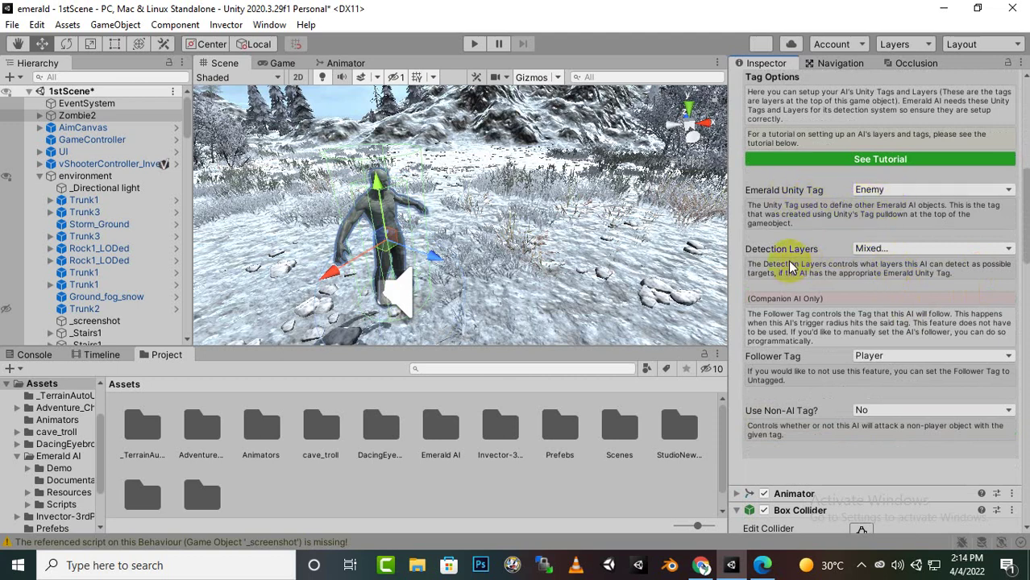
Open the Detection Layers list and close it without changes
{"action": "left_click", "coordinate": [901, 249]}
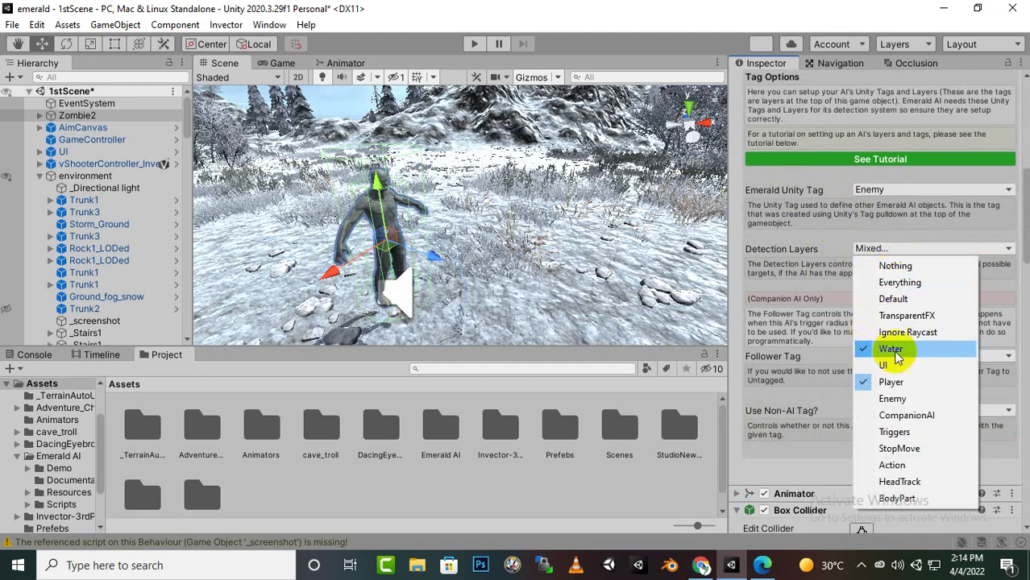
{"action": "left_click", "coordinate": [793, 262]}
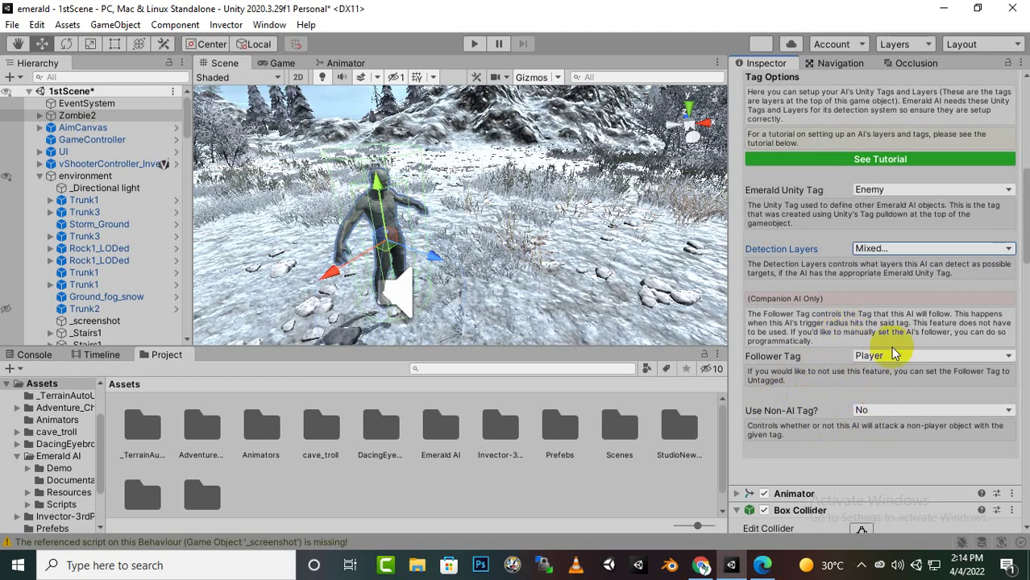
{"action": "scroll", "coordinate": [887, 355], "scroll_direction": "down", "scroll_amount": 3}
{"action": "scroll", "coordinate": [854, 322], "scroll_direction": "up", "scroll_amount": 6}
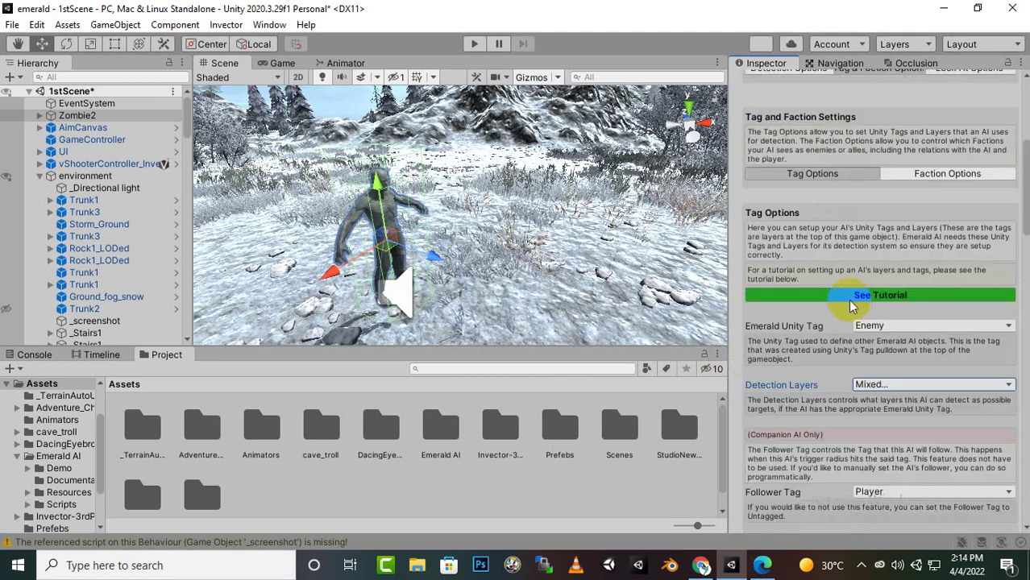
{"action": "scroll", "coordinate": [842, 339], "scroll_direction": "up", "scroll_amount": 3}
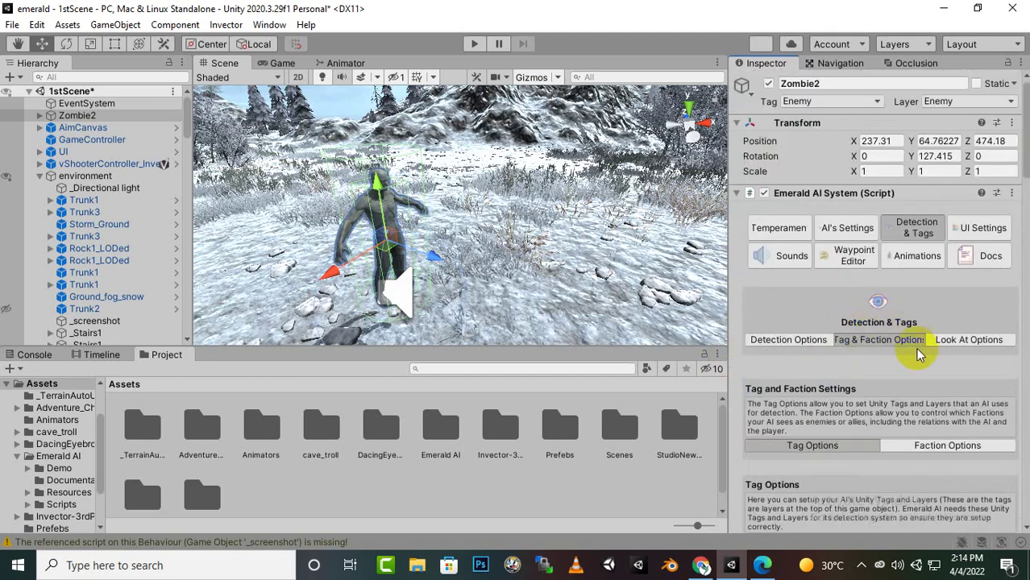
Review the Faction and Look-At options, then return to Detection Options
{"action": "left_click", "coordinate": [948, 445]}
{"action": "scroll", "coordinate": [946, 386], "scroll_direction": "down", "scroll_amount": 5}
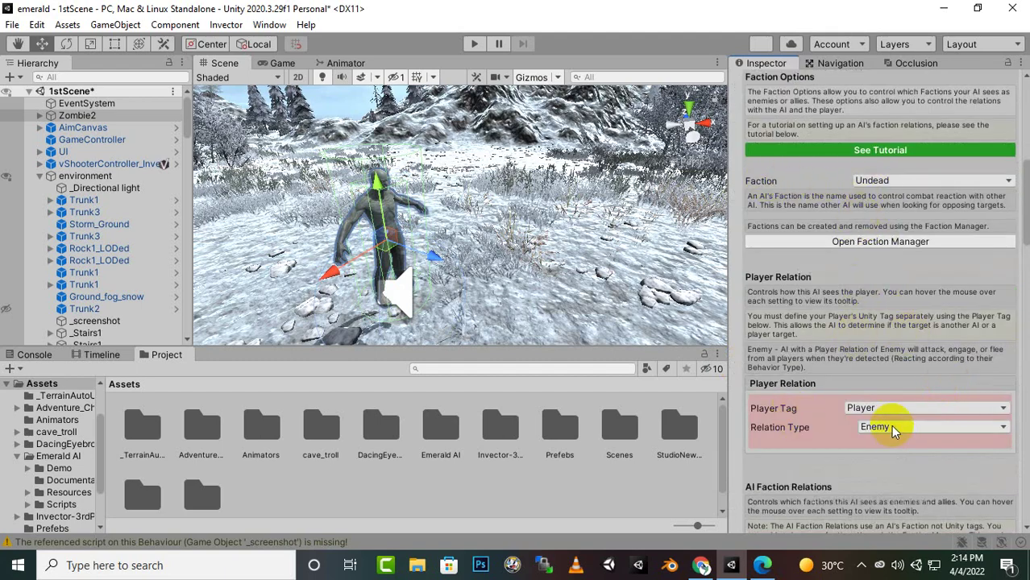
{"action": "scroll", "coordinate": [919, 331], "scroll_direction": "down", "scroll_amount": 3}
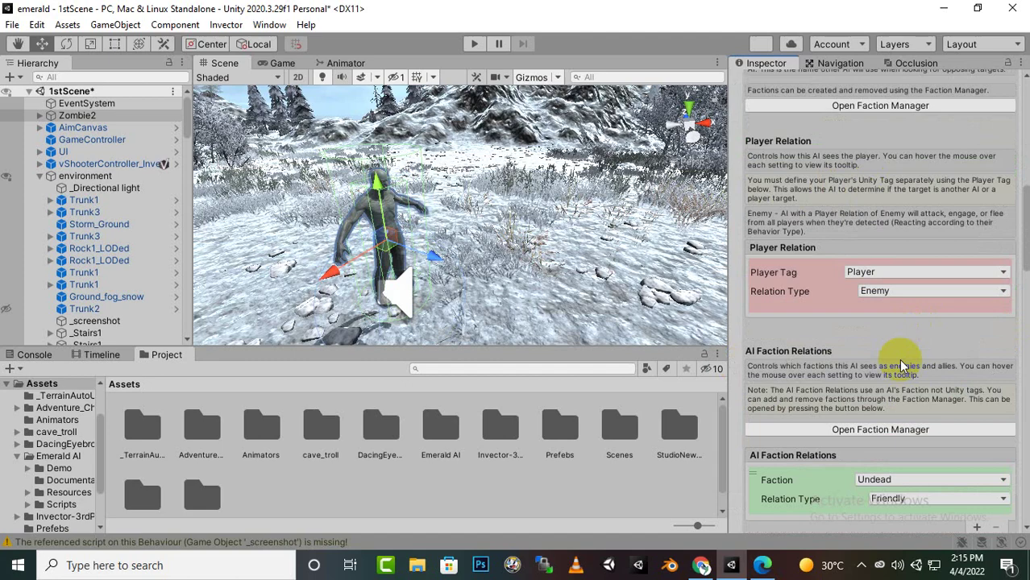
{"action": "scroll", "coordinate": [900, 367], "scroll_direction": "down", "scroll_amount": 3}
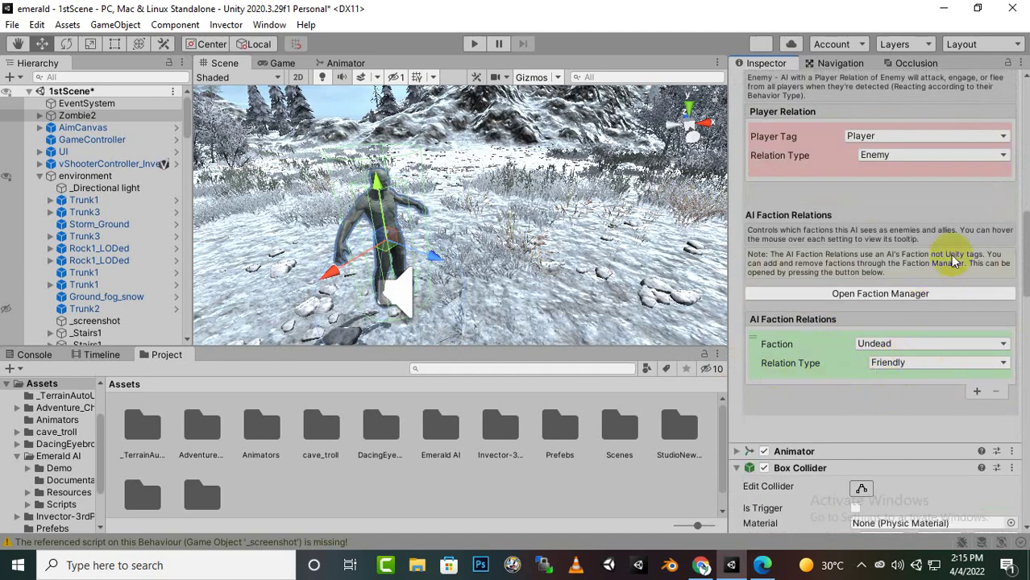
{"action": "scroll", "coordinate": [893, 221], "scroll_direction": "up", "scroll_amount": 10}
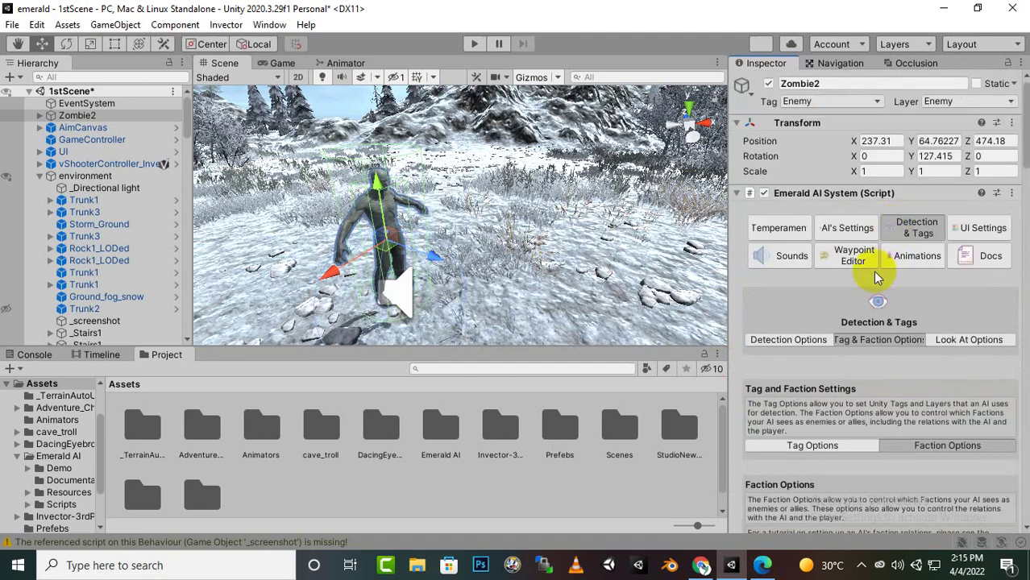
{"action": "left_click", "coordinate": [1004, 340]}
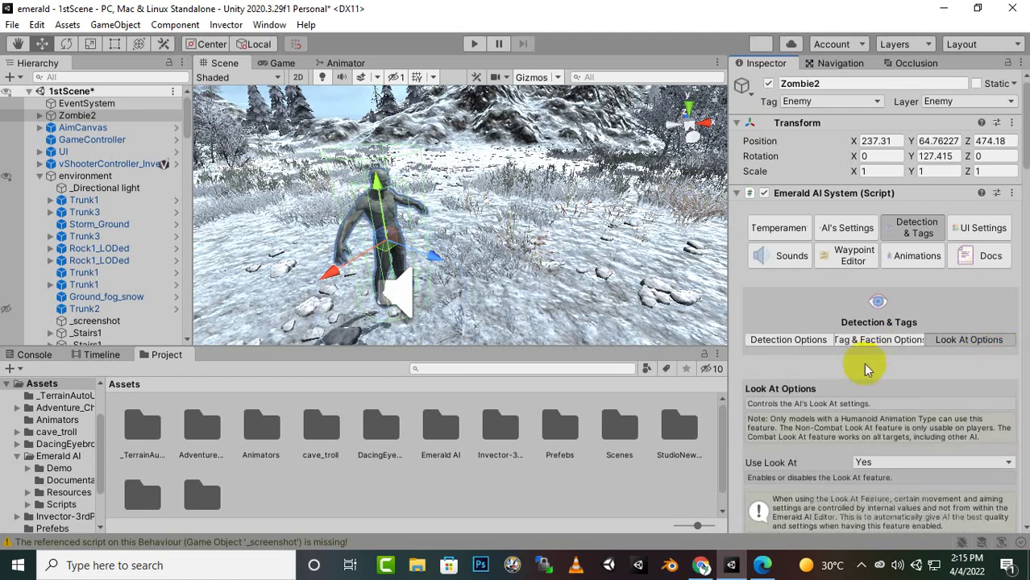
{"action": "scroll", "coordinate": [927, 385], "scroll_direction": "down", "scroll_amount": 9}
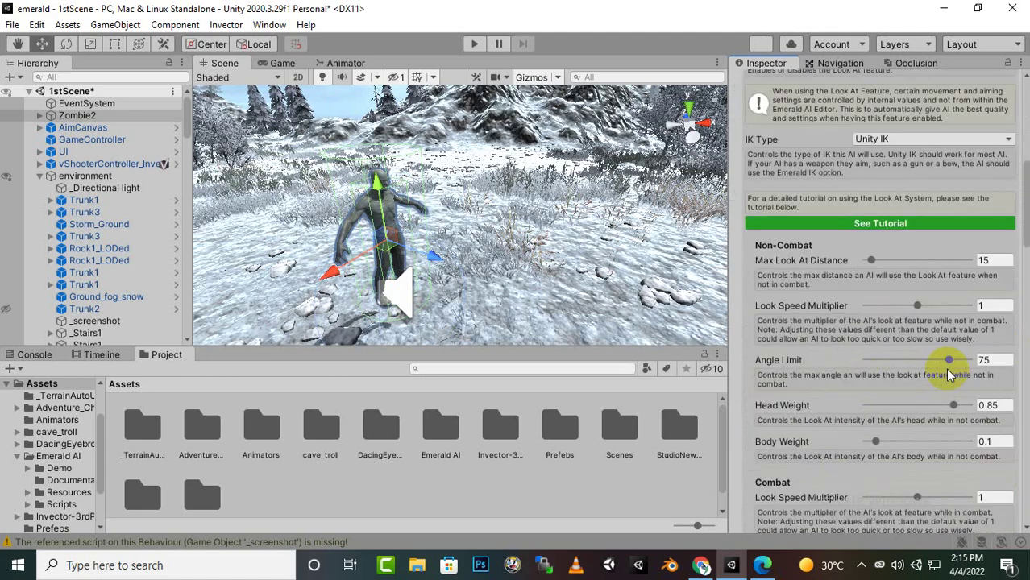
{"action": "scroll", "coordinate": [947, 371], "scroll_direction": "up", "scroll_amount": 9}
{"action": "left_click", "coordinate": [790, 339]}
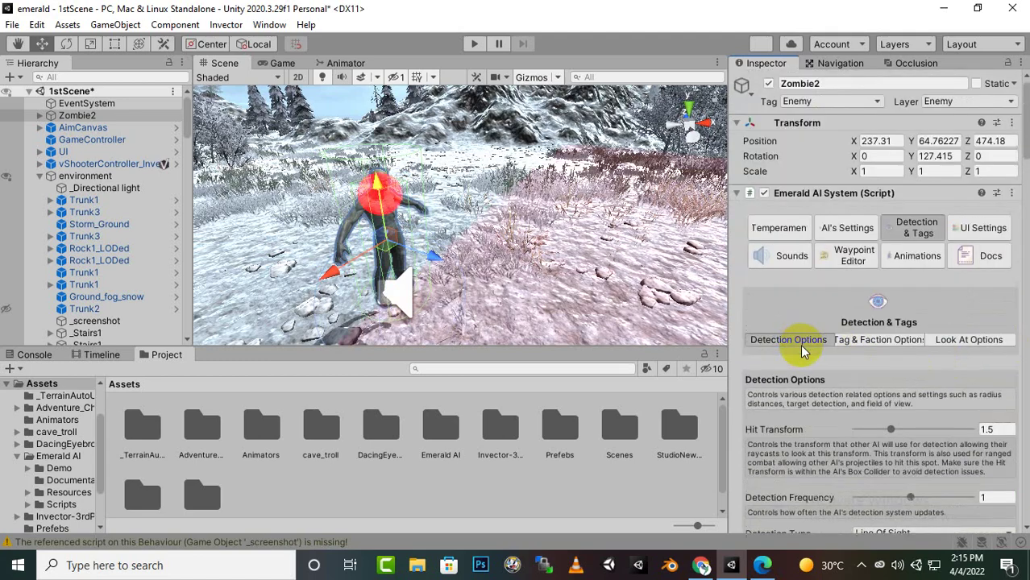
Open UI Settings, type ZOMBIE into the object's Inspector name field, and save the scene
{"action": "left_click", "coordinate": [998, 238]}
{"action": "scroll", "coordinate": [915, 300], "scroll_direction": "down", "scroll_amount": 7}
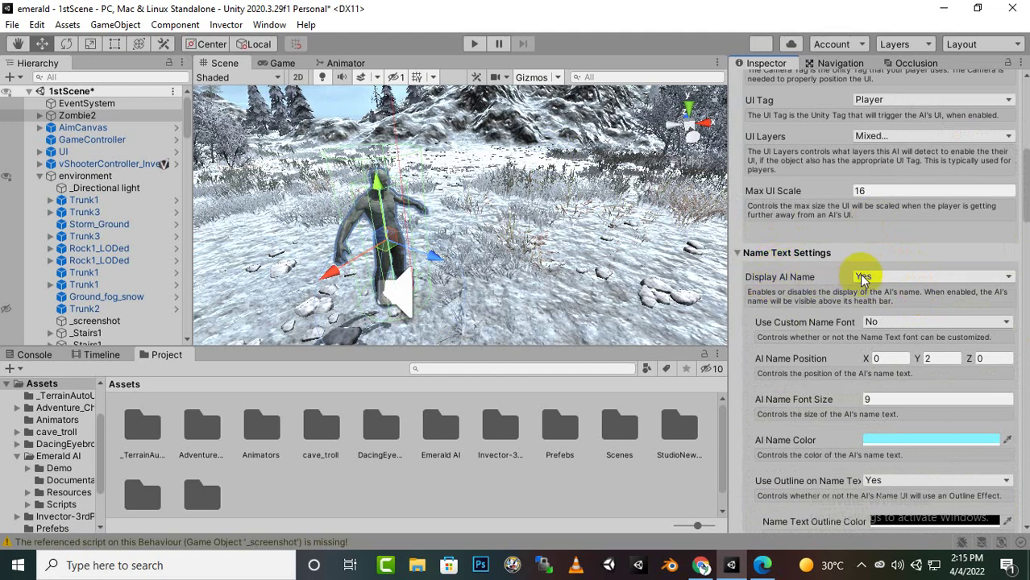
{"action": "scroll", "coordinate": [861, 276], "scroll_direction": "up", "scroll_amount": 7}
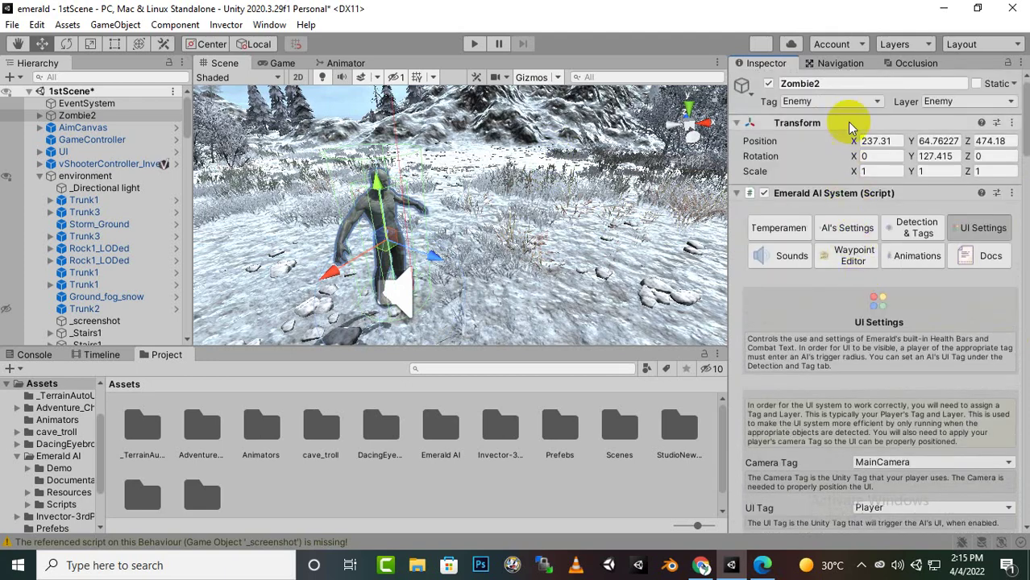
{"action": "double_click", "coordinate": [838, 85]}
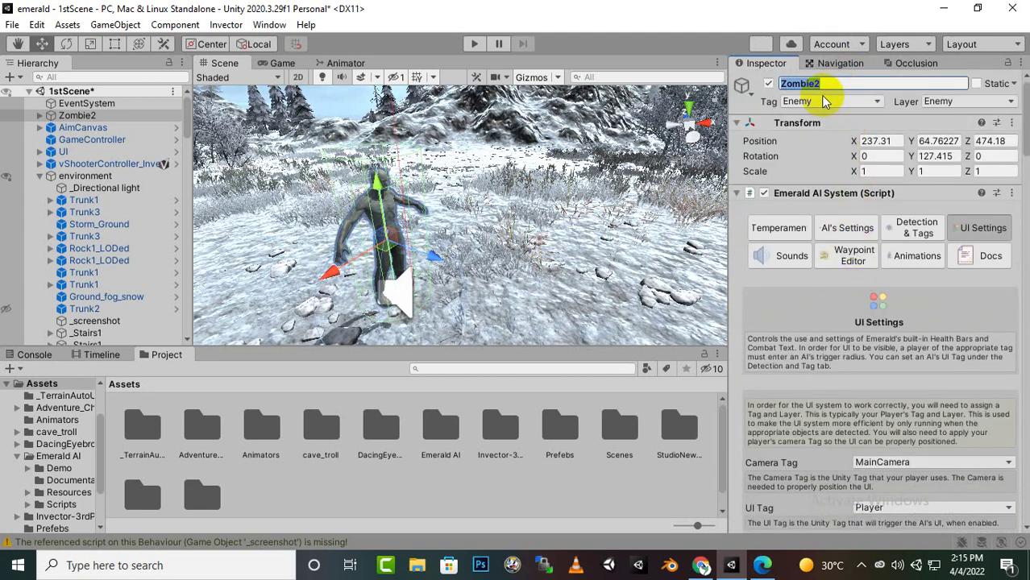
{"action": "type", "text": "ZOMBIE"}
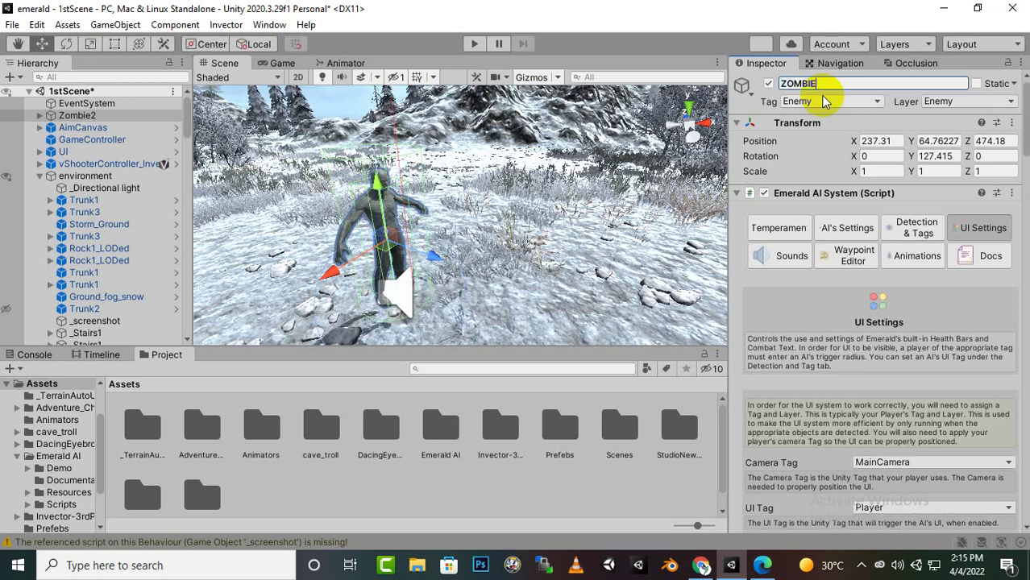
{"action": "key", "text": "ctrl+s"}
Commit ZOMBIE as the object's name, checking its stats remain level 1 and health 30
{"action": "left_click", "coordinate": [847, 228]}
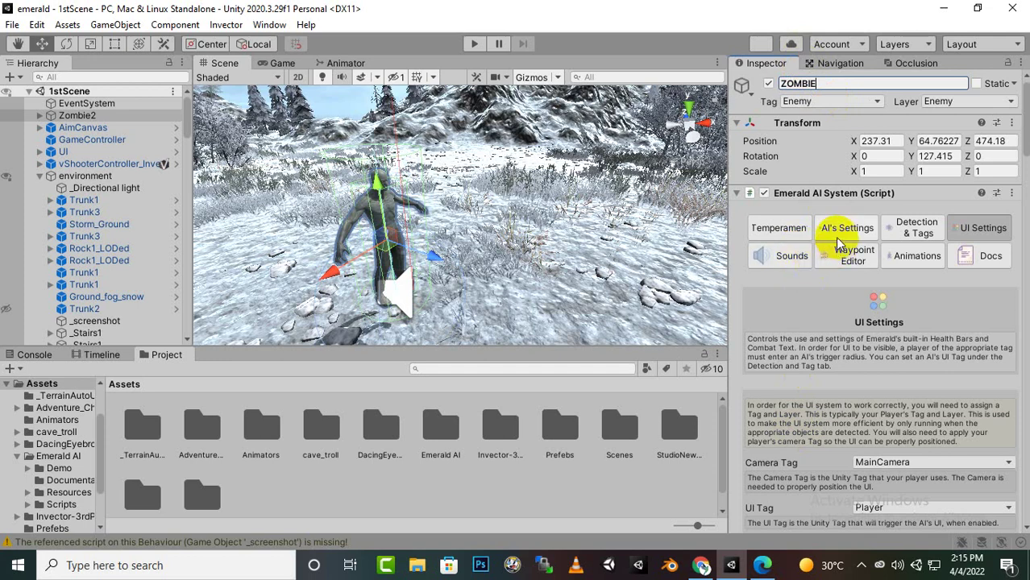
{"action": "left_click", "coordinate": [837, 83]}
{"action": "type", "text": "ZOMBIE"}
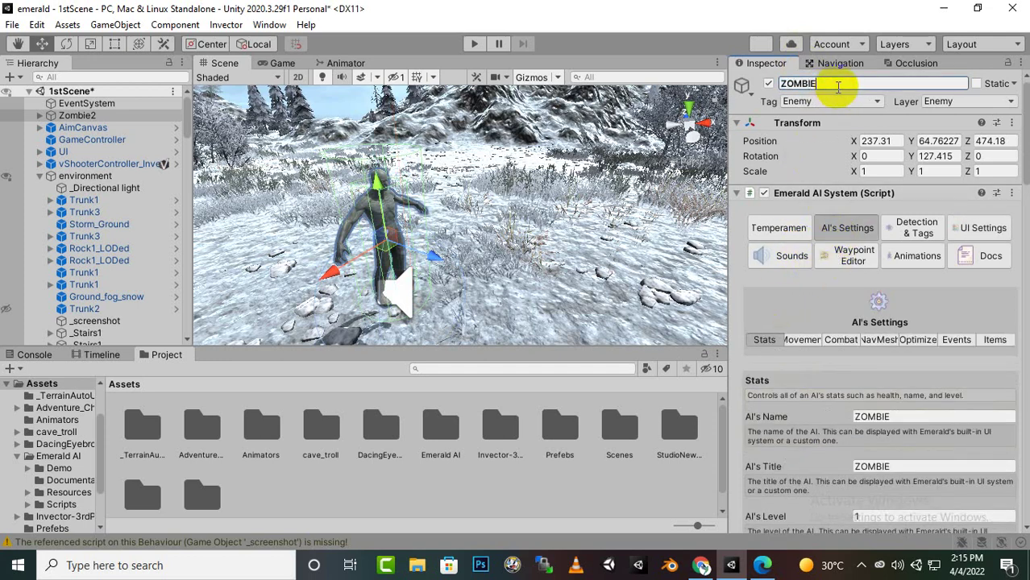
{"action": "key", "text": "Return"}
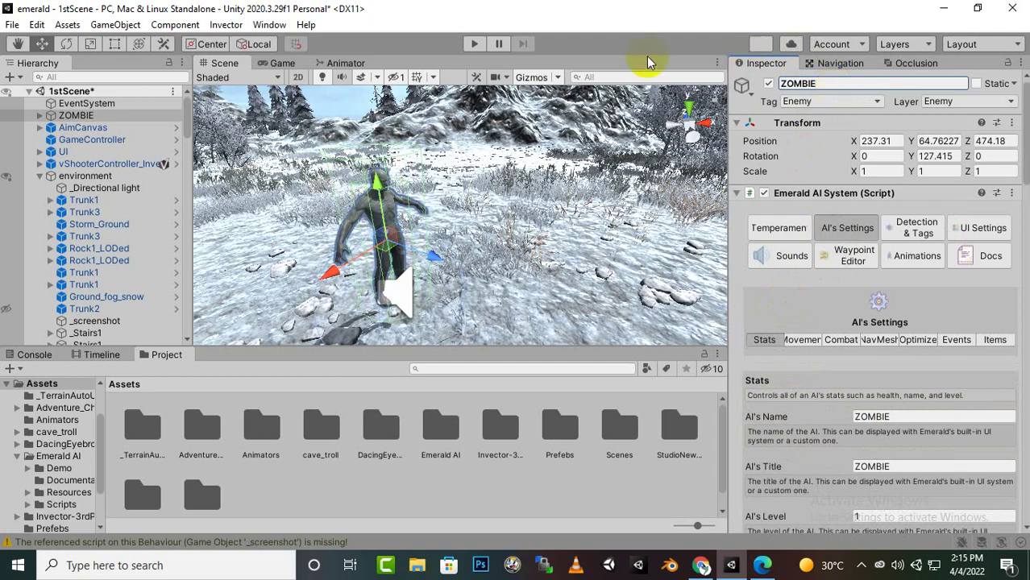
{"action": "scroll", "coordinate": [881, 396], "scroll_direction": "down", "scroll_amount": 5}
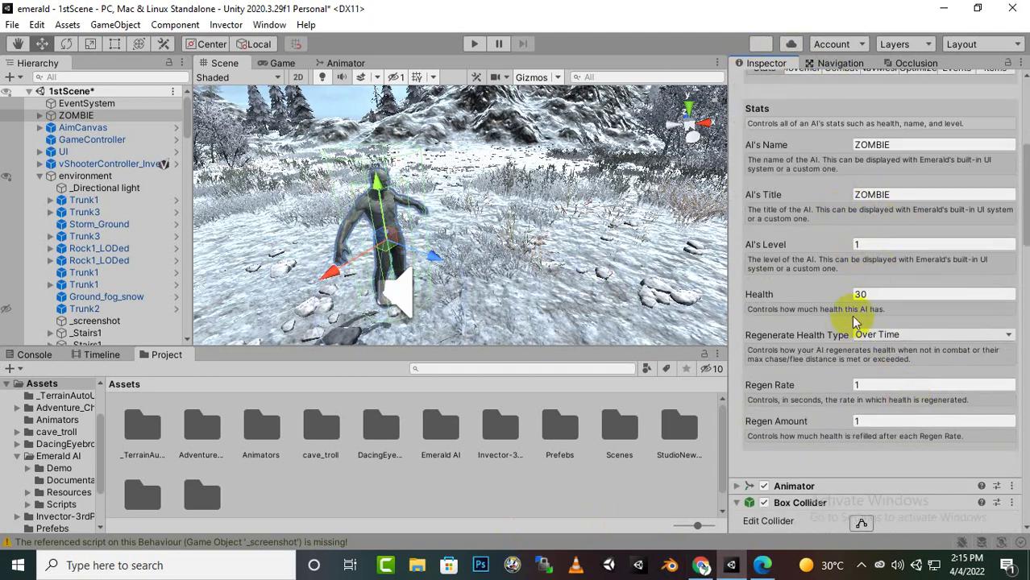
{"action": "scroll", "coordinate": [881, 320], "scroll_direction": "down", "scroll_amount": 3}
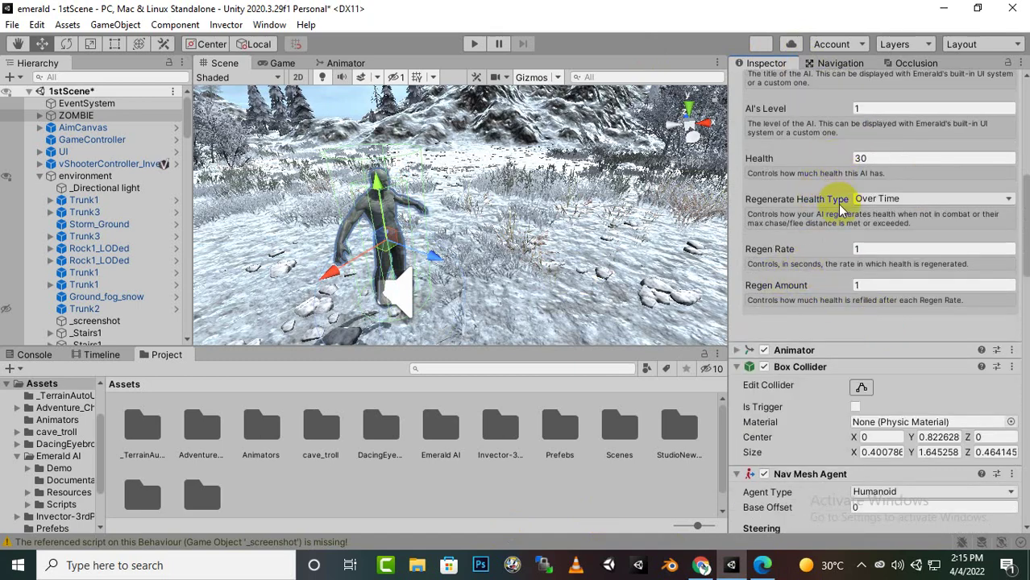
{"action": "scroll", "coordinate": [837, 204], "scroll_direction": "up", "scroll_amount": 8}
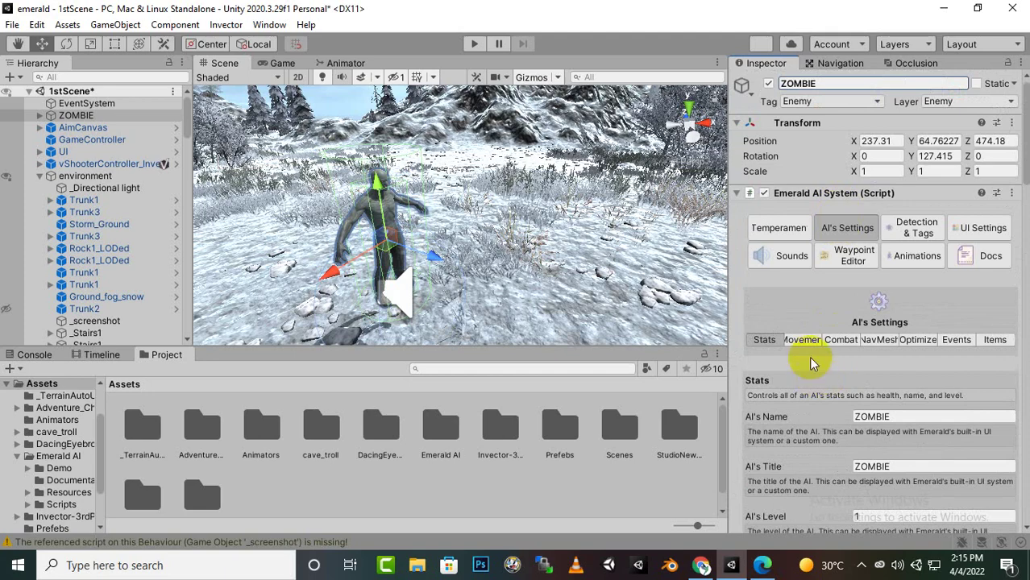
In UI Settings, keep Display AI Name set to Yes
{"action": "left_click", "coordinate": [967, 230]}
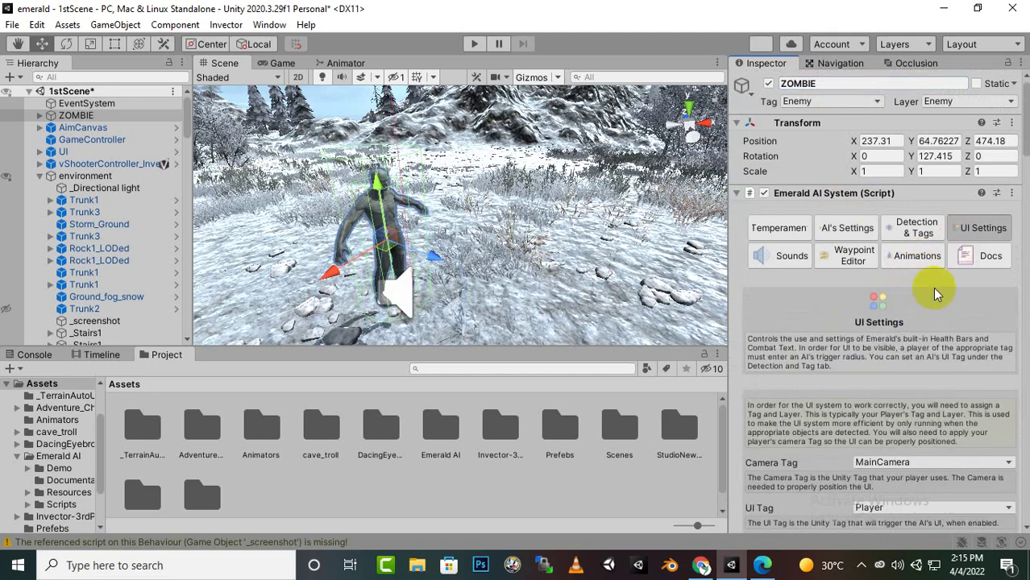
{"action": "scroll", "coordinate": [878, 338], "scroll_direction": "down", "scroll_amount": 9}
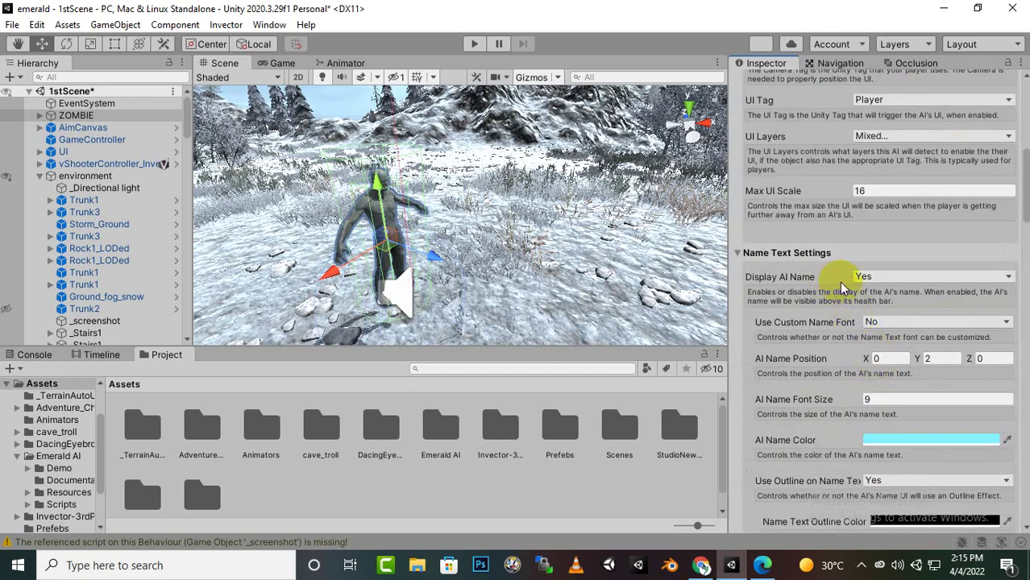
{"action": "left_click", "coordinate": [908, 277]}
{"action": "left_click", "coordinate": [890, 294]}
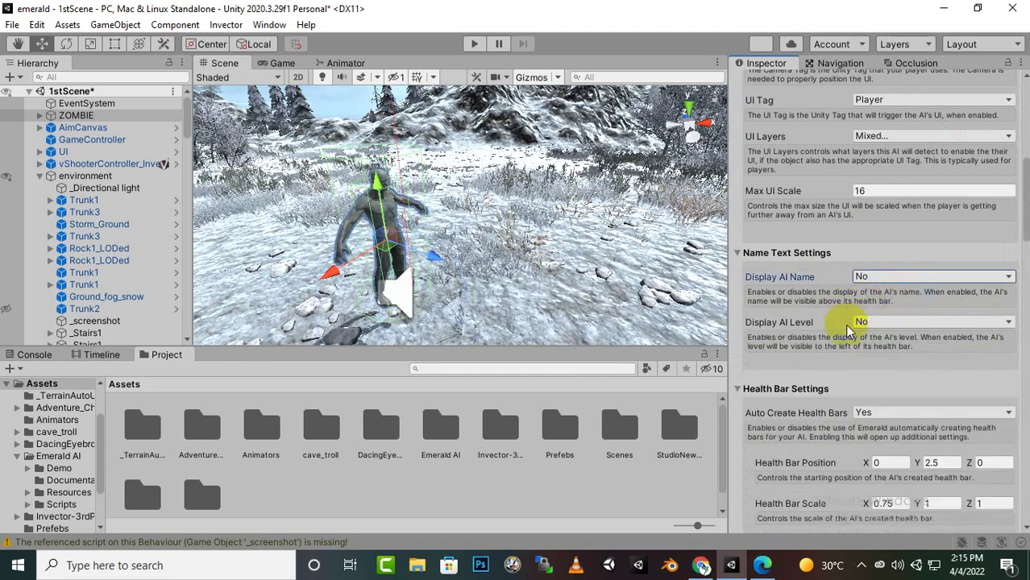
{"action": "left_click", "coordinate": [863, 321]}
{"action": "left_click", "coordinate": [862, 277]}
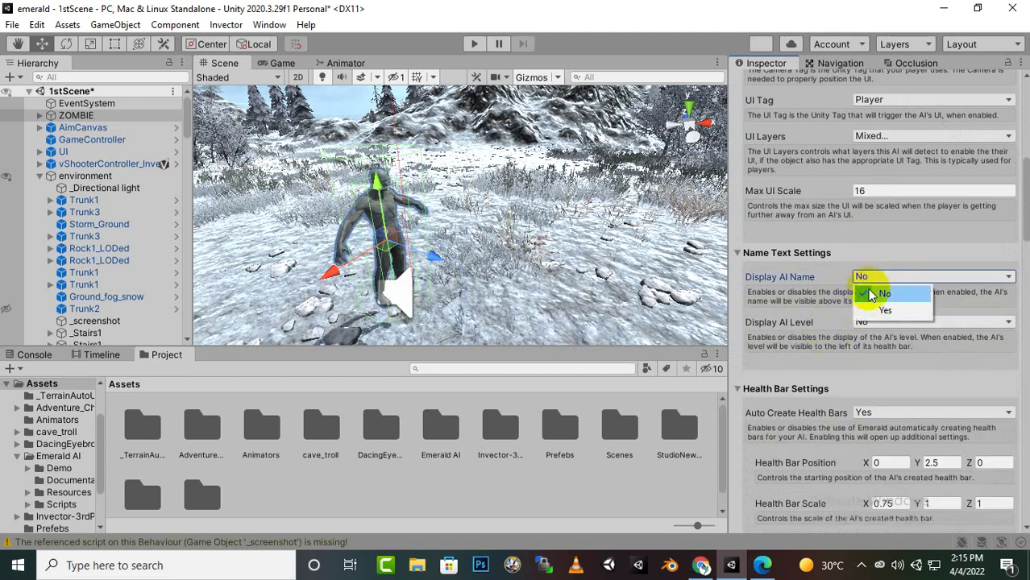
{"action": "left_click", "coordinate": [877, 310]}
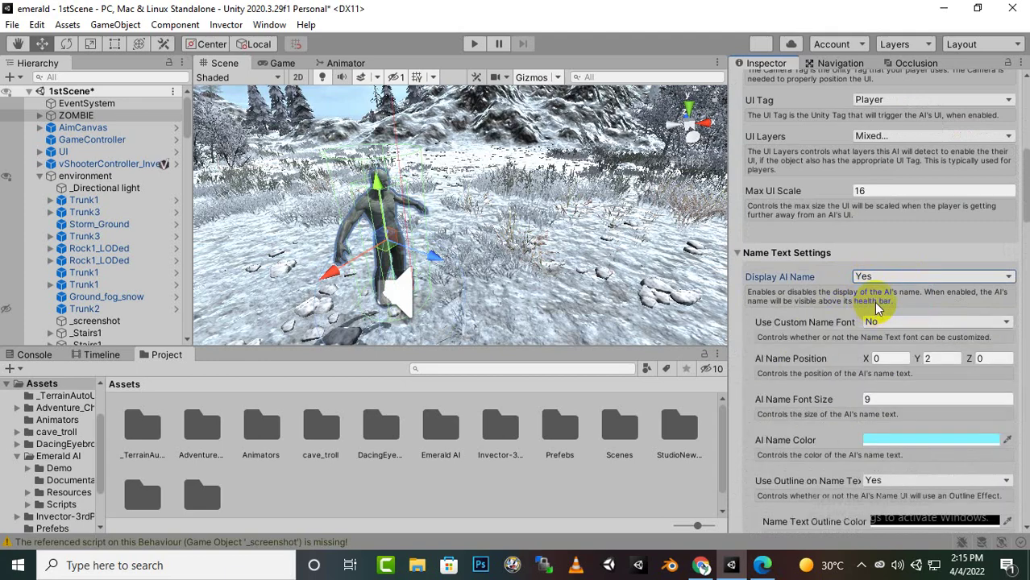
{"action": "scroll", "coordinate": [852, 333], "scroll_direction": "down", "scroll_amount": 10}
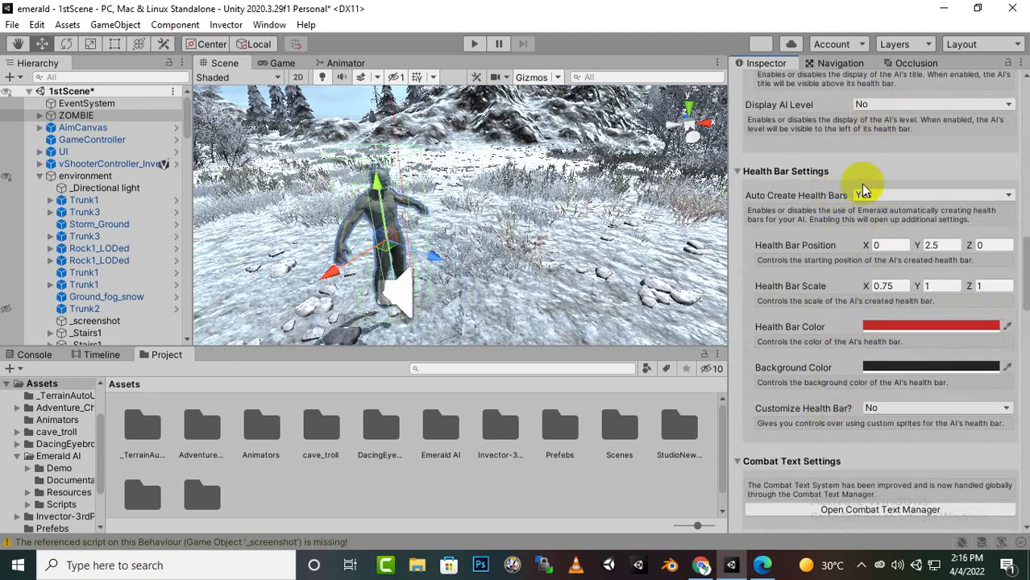
{"action": "scroll", "coordinate": [861, 186], "scroll_direction": "up", "scroll_amount": 5}
Set Display AI Title to Yes with 0.75 name line spacing and start a play test
{"action": "left_click", "coordinate": [897, 336]}
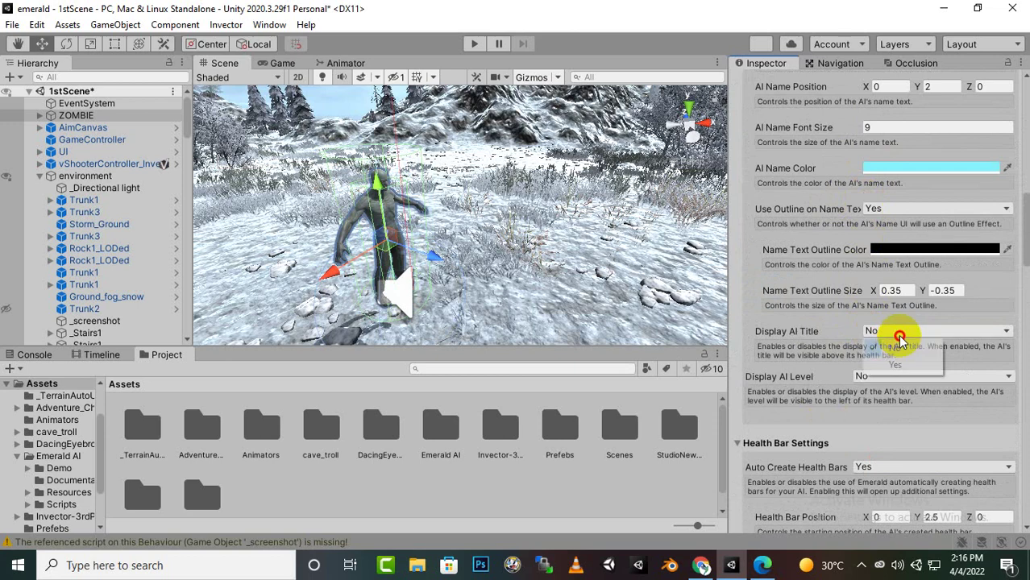
{"action": "left_click", "coordinate": [892, 357]}
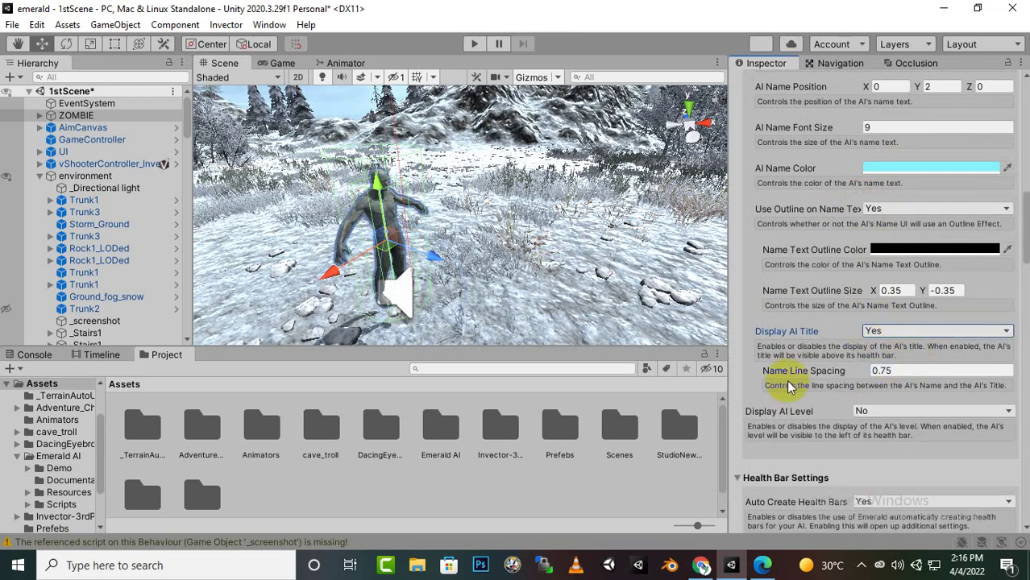
{"action": "key", "text": "Return"}
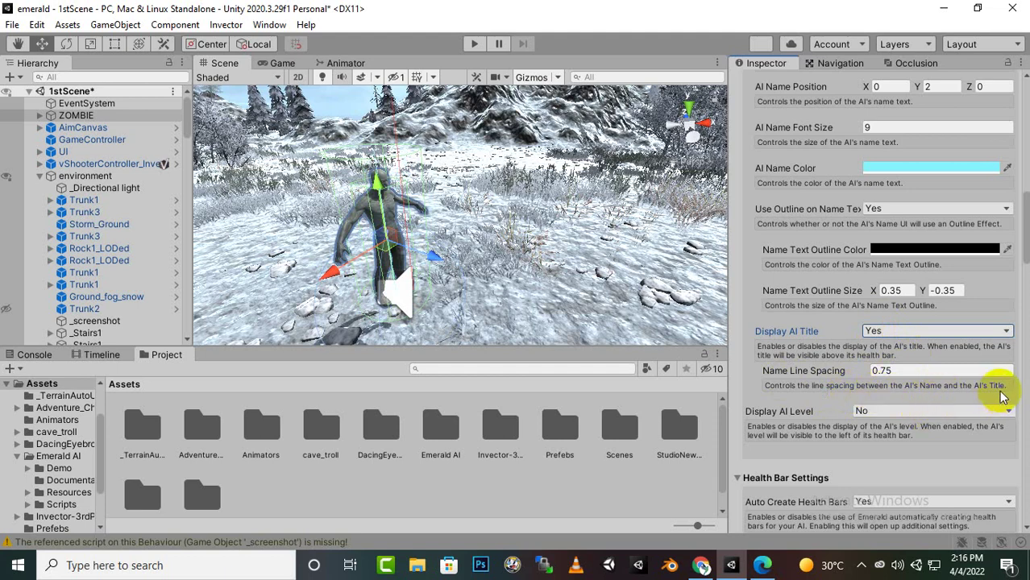
{"action": "left_click", "coordinate": [474, 44]}
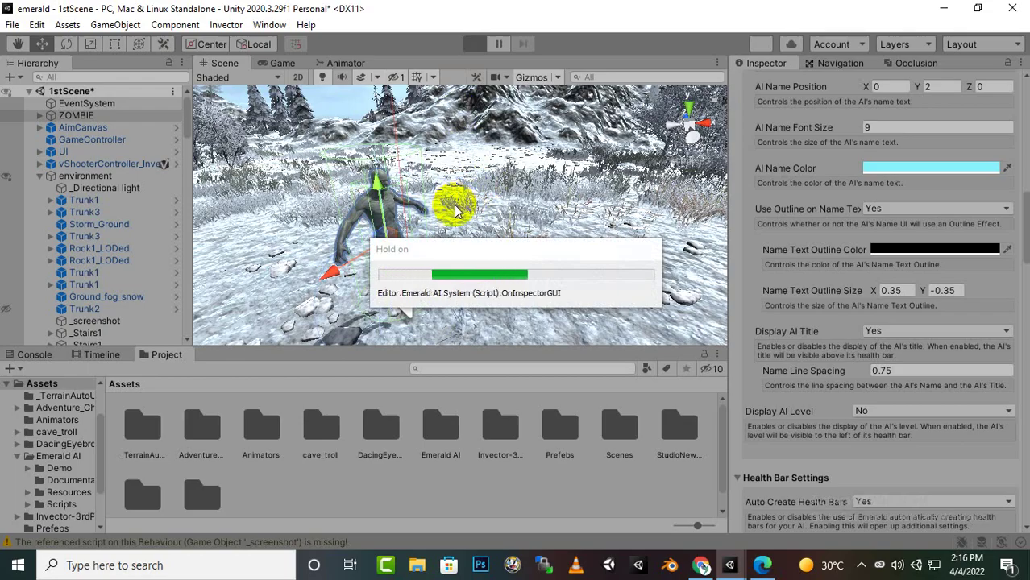
Walk the player toward the zombie to check its stacked ZOMBIE name and title, then stop
{"action": "key", "text": "w"}
{"action": "key", "text": "w"}
{"action": "key", "text": "w"}
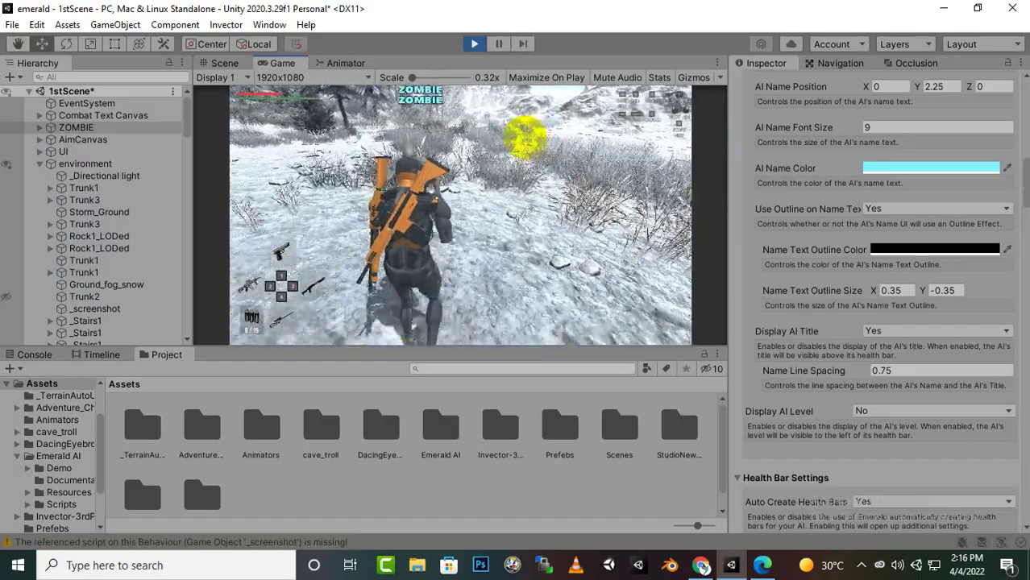
{"action": "left_click", "coordinate": [480, 44]}
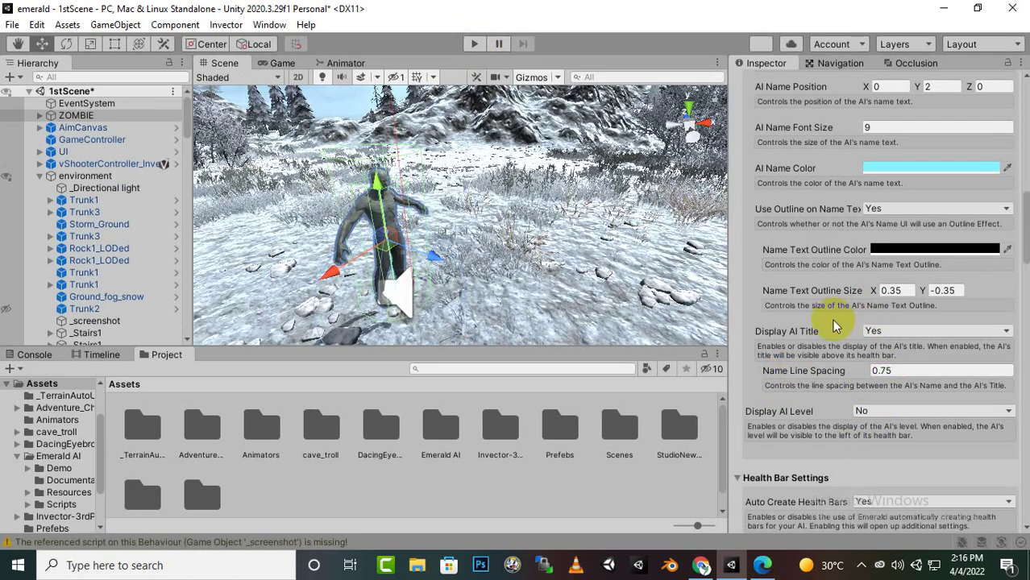
Set Display AI Title to No and Health Bar Position Y to 2, then save
{"action": "left_click", "coordinate": [873, 333]}
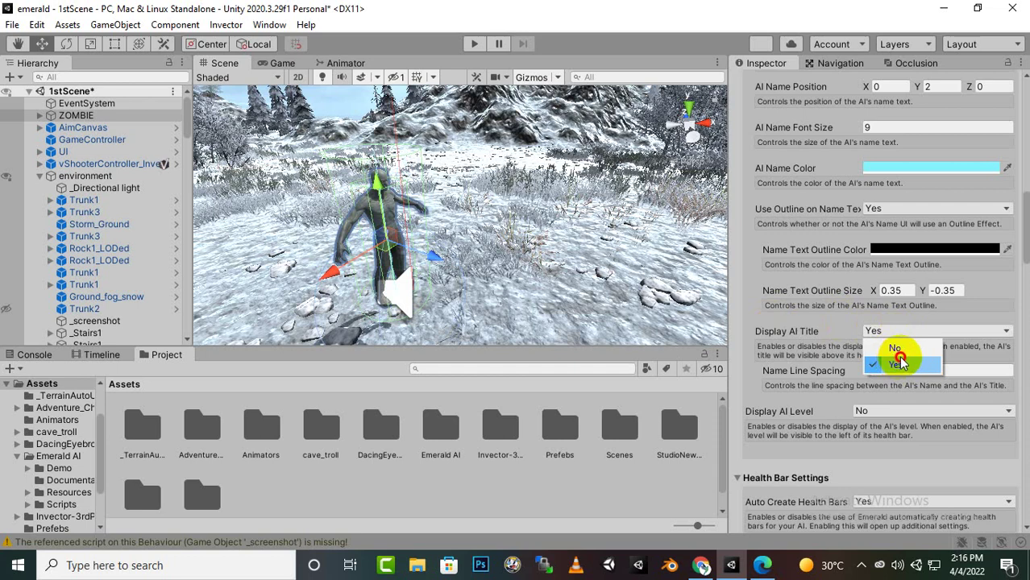
{"action": "left_click", "coordinate": [896, 350]}
{"action": "scroll", "coordinate": [878, 364], "scroll_direction": "down", "scroll_amount": 3}
{"action": "left_click", "coordinate": [951, 380]}
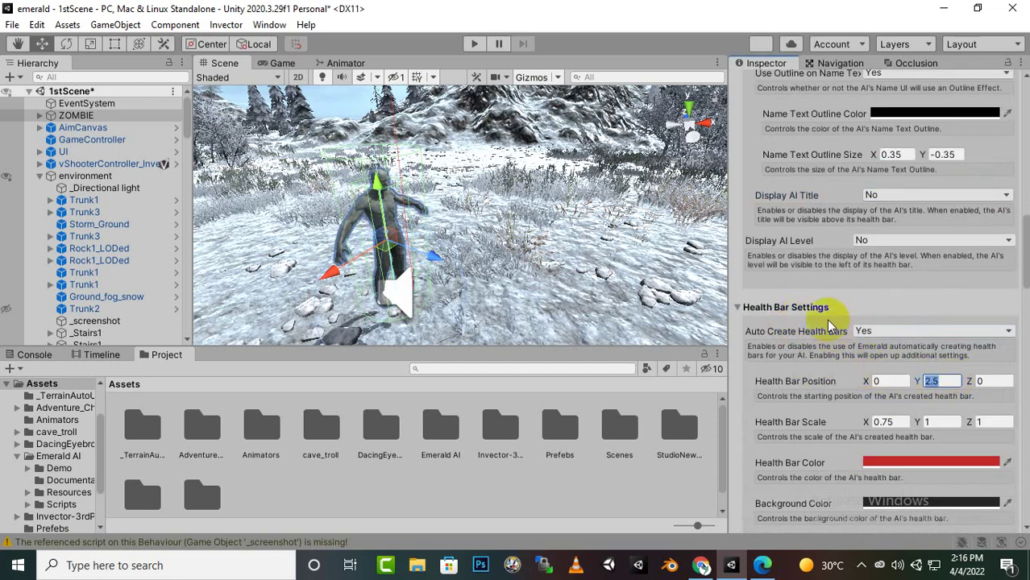
{"action": "type", "text": "2"}
{"action": "key", "text": "ctrl+s"}
Set AI Name Position Y to 3 and start a play test
{"action": "scroll", "coordinate": [897, 153], "scroll_direction": "up", "scroll_amount": 3}
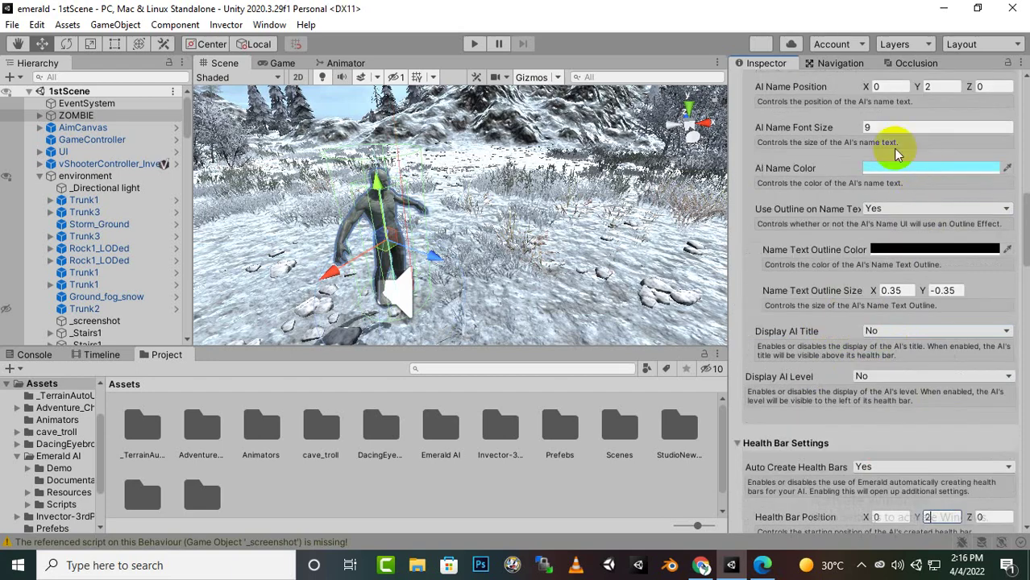
{"action": "scroll", "coordinate": [897, 153], "scroll_direction": "up", "scroll_amount": 15}
{"action": "scroll", "coordinate": [870, 314], "scroll_direction": "down", "scroll_amount": 12}
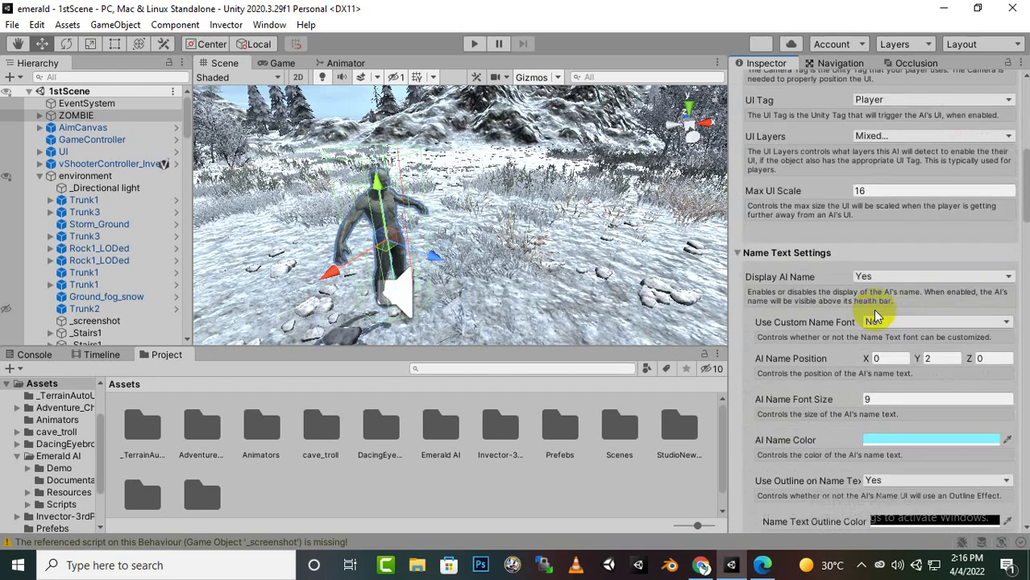
{"action": "left_click", "coordinate": [939, 222]}
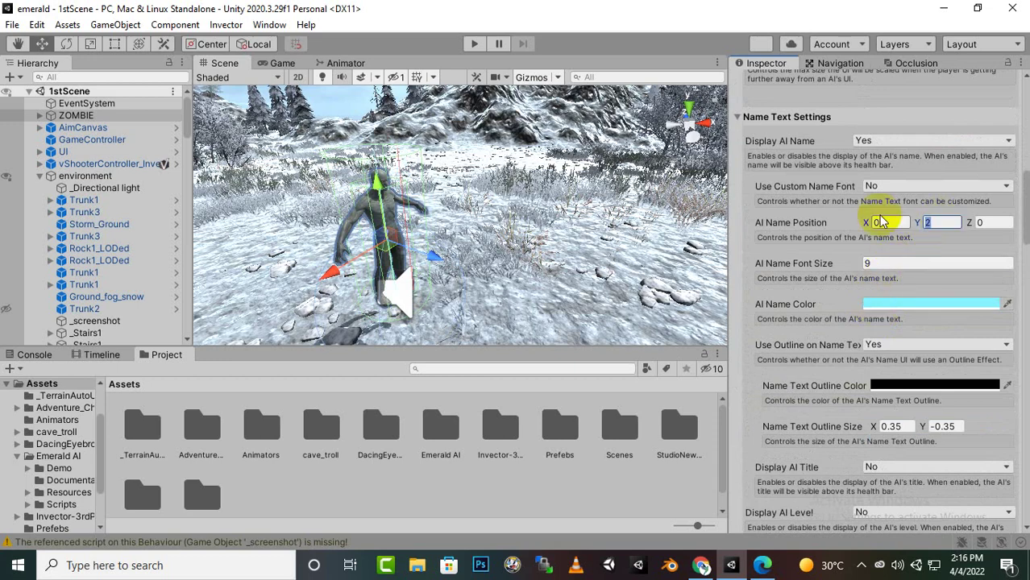
{"action": "type", "text": "3"}
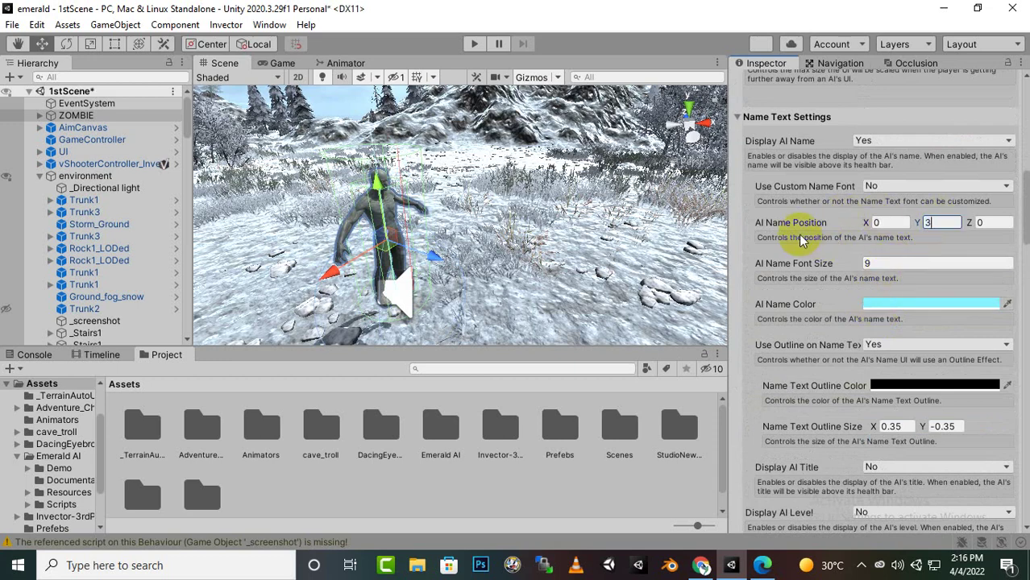
{"action": "left_click", "coordinate": [474, 45]}
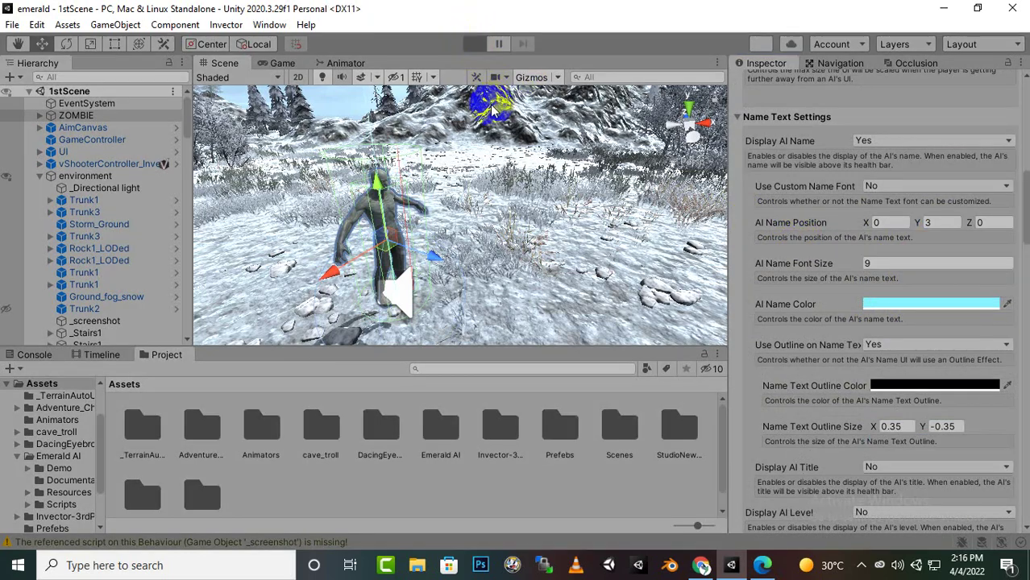